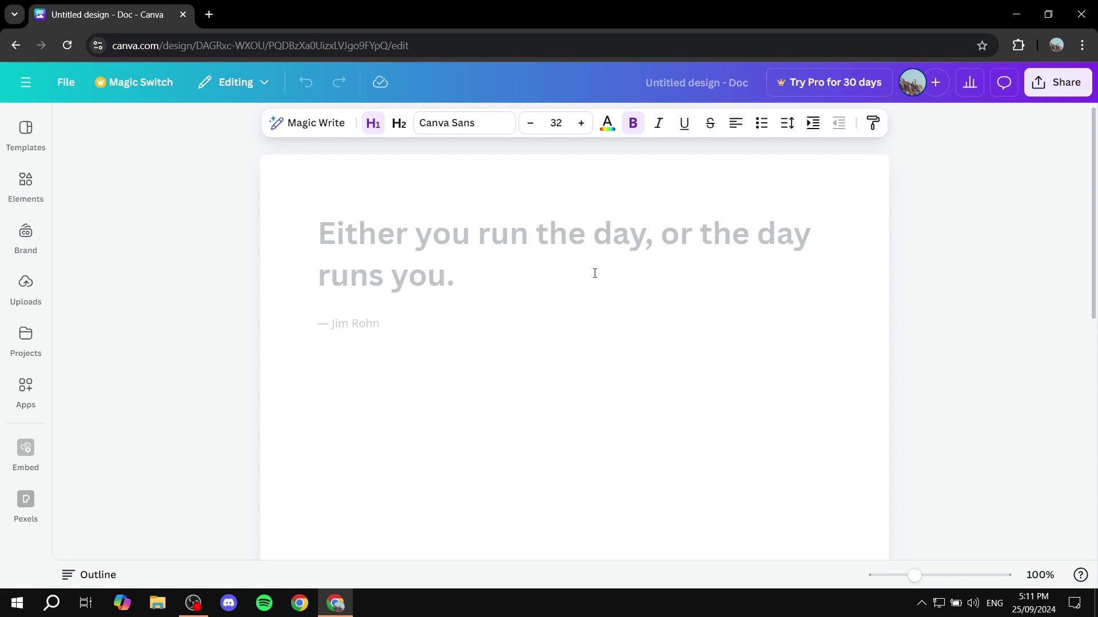
Apply the Our Wedding Plans template to the doc and scroll to the empty line below Honeymoon
{"action": "left_click", "coordinate": [25, 130]}
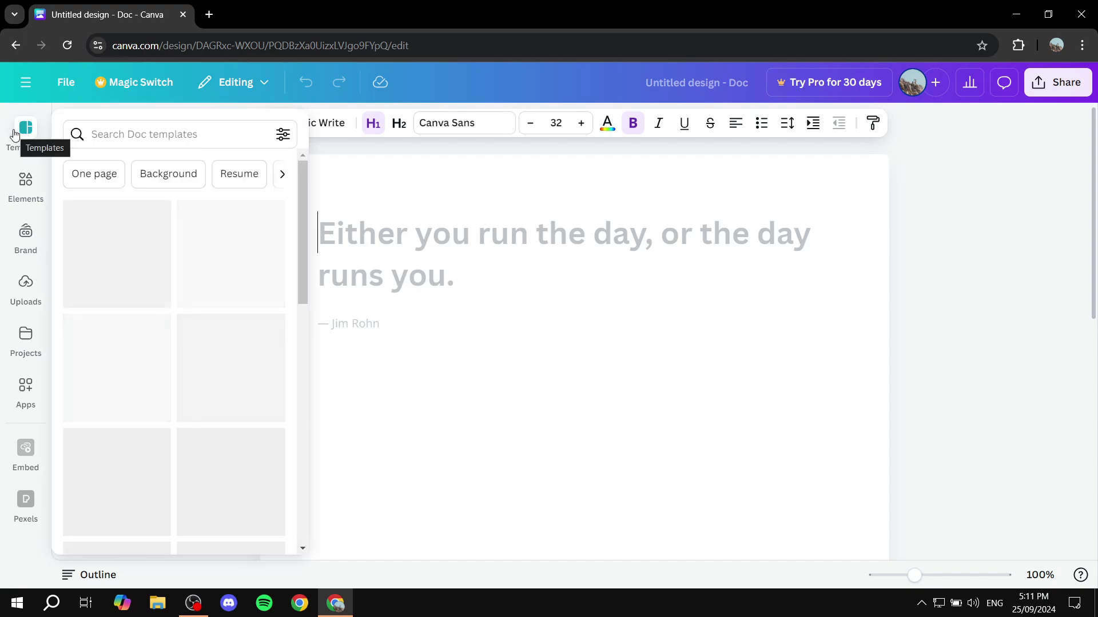
{"action": "left_click", "coordinate": [703, 310]}
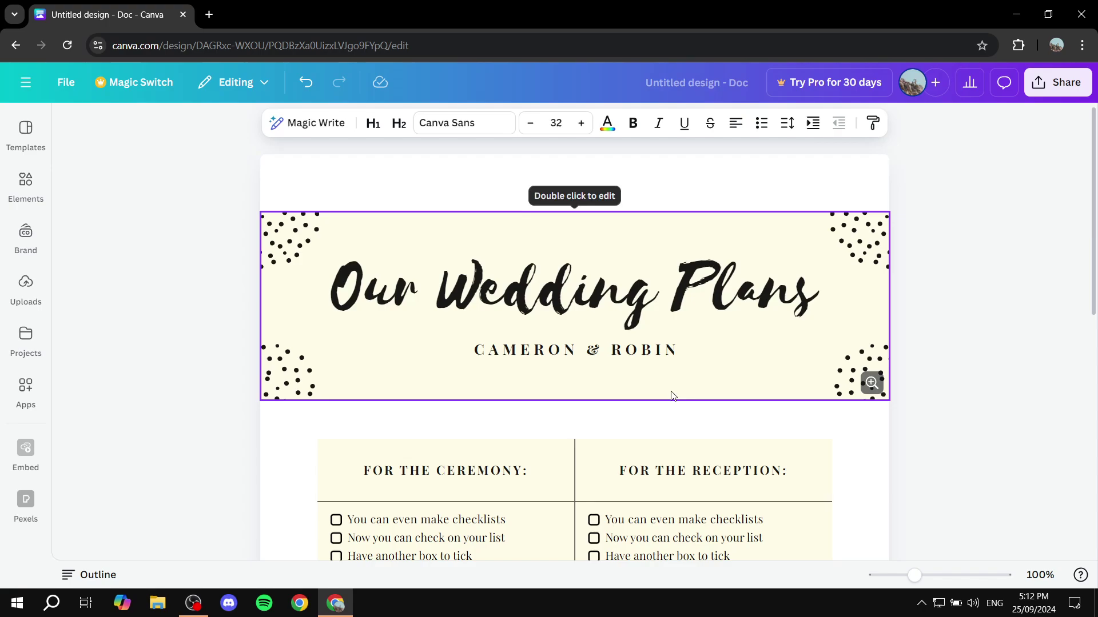
{"action": "scroll", "coordinate": [434, 343], "scroll_direction": "down", "scroll_amount": 4}
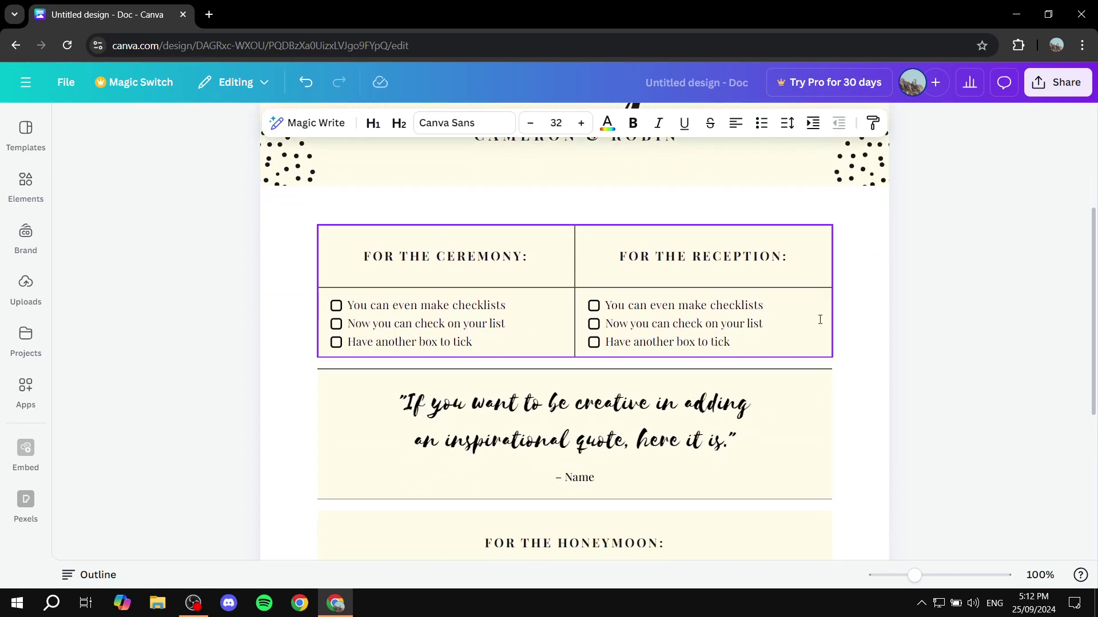
{"action": "scroll", "coordinate": [743, 371], "scroll_direction": "down", "scroll_amount": 4}
{"action": "scroll", "coordinate": [682, 368], "scroll_direction": "up", "scroll_amount": 2}
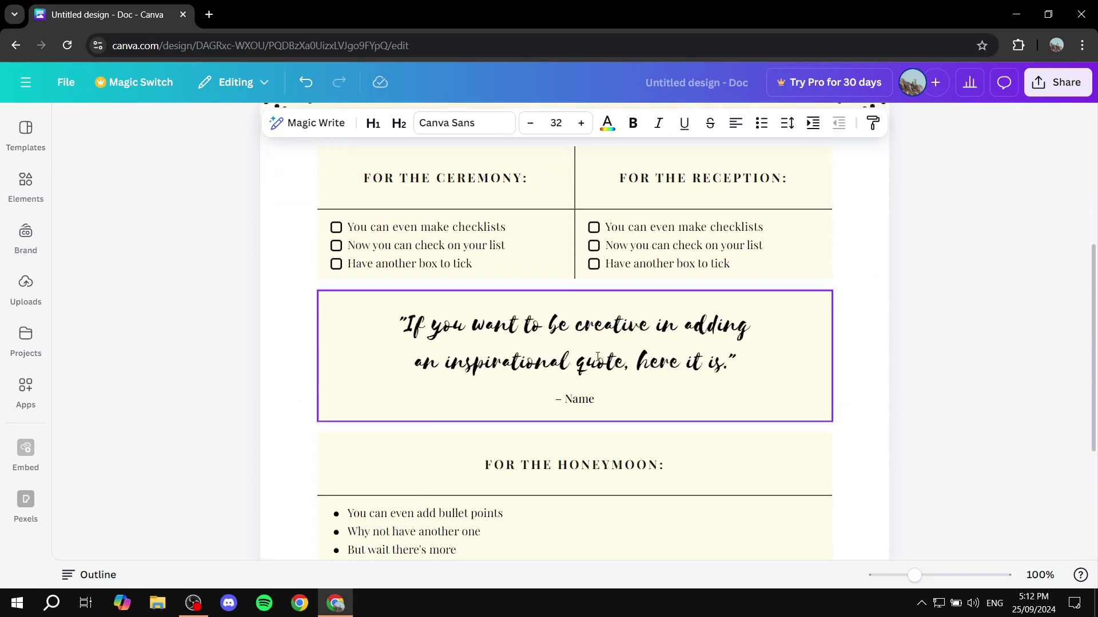
{"action": "scroll", "coordinate": [750, 292], "scroll_direction": "down", "scroll_amount": 3}
{"action": "scroll", "coordinate": [749, 280], "scroll_direction": "up", "scroll_amount": 6}
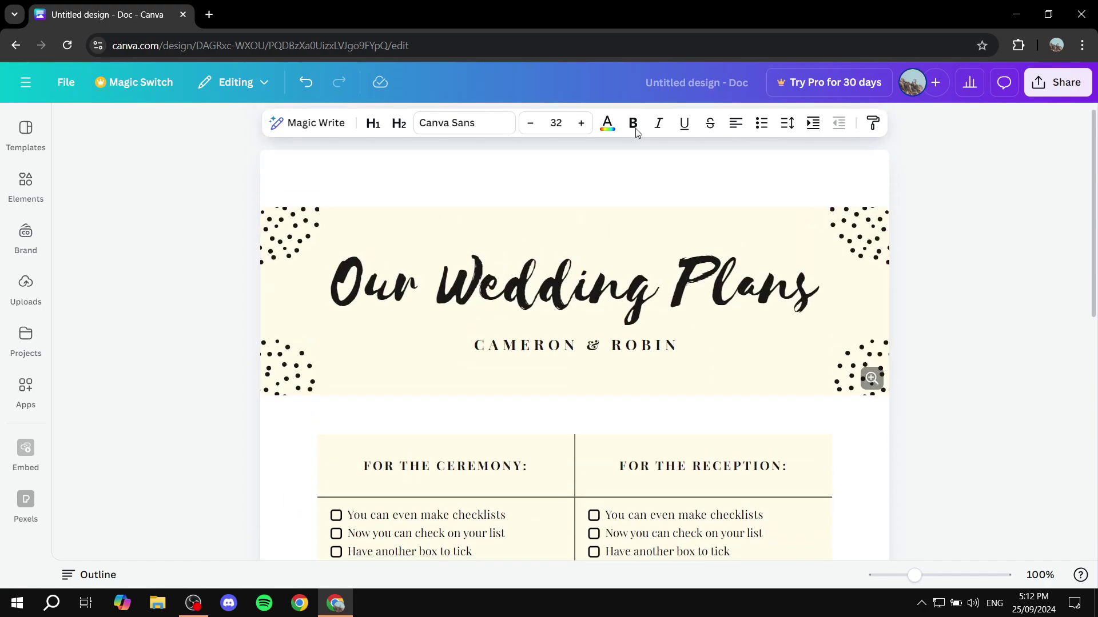
{"action": "scroll", "coordinate": [872, 314], "scroll_direction": "down", "scroll_amount": 6}
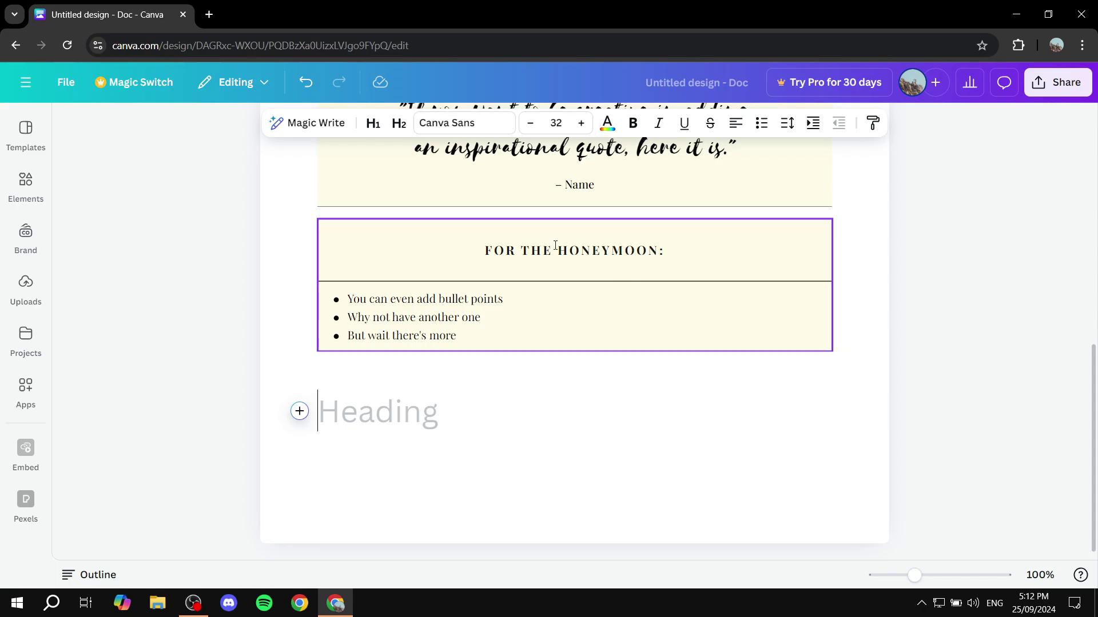
Insert a blank embedded design via Quick actions on the empty Heading line below Honeymoon
{"action": "scroll", "coordinate": [400, 240], "scroll_direction": "up", "scroll_amount": 6}
{"action": "scroll", "coordinate": [486, 269], "scroll_direction": "down", "scroll_amount": 6}
{"action": "scroll", "coordinate": [410, 294], "scroll_direction": "up", "scroll_amount": 6}
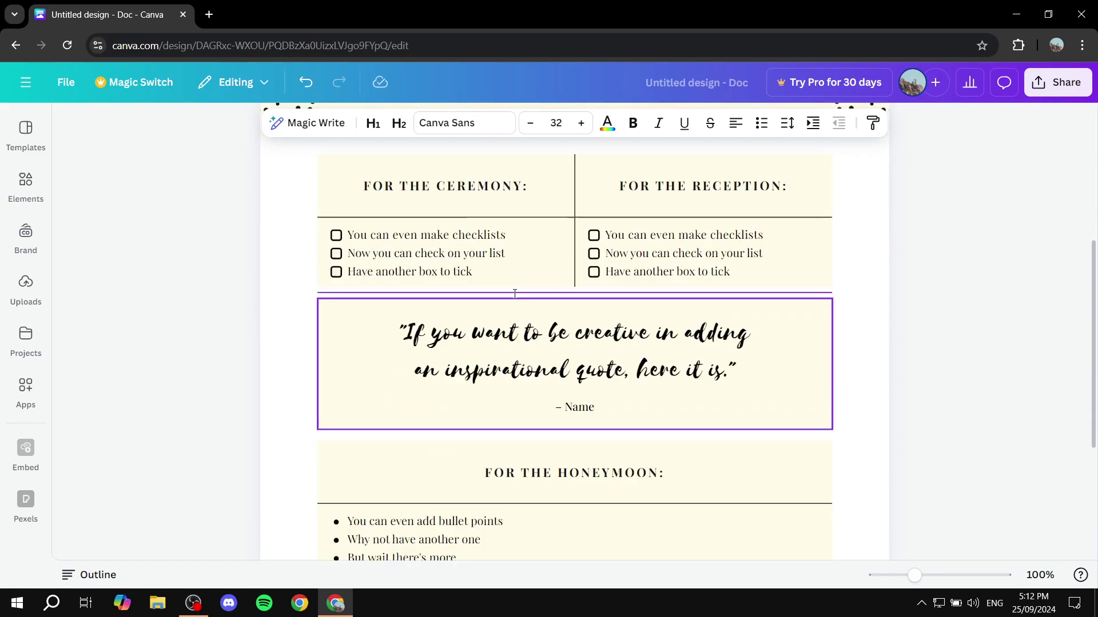
{"action": "scroll", "coordinate": [562, 307], "scroll_direction": "down", "scroll_amount": 6}
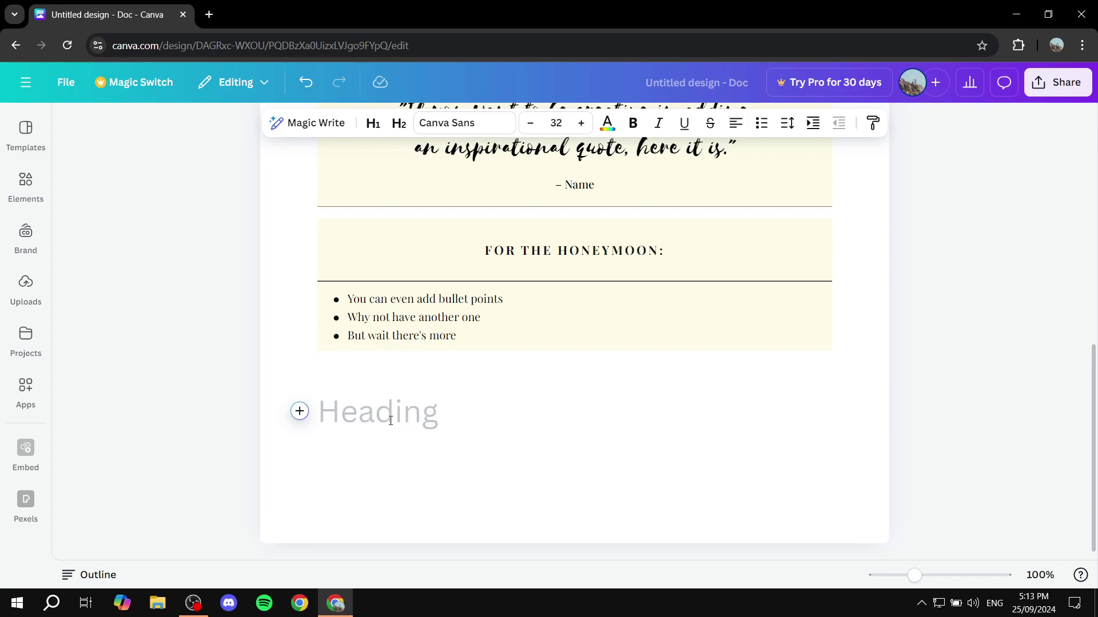
{"action": "left_click", "coordinate": [300, 412]}
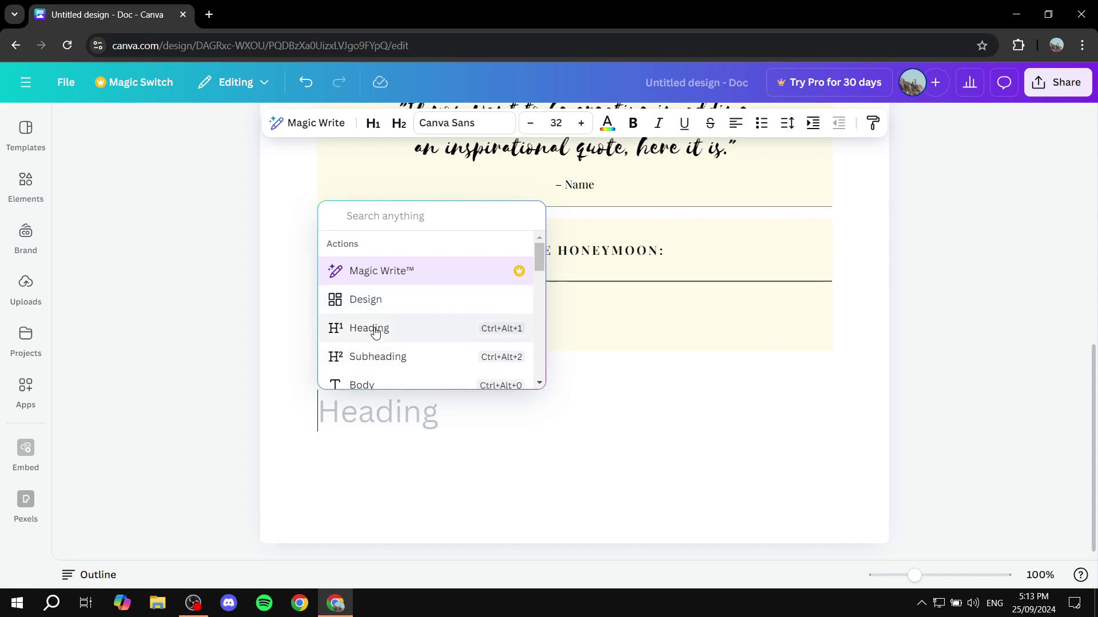
{"action": "left_click", "coordinate": [373, 308]}
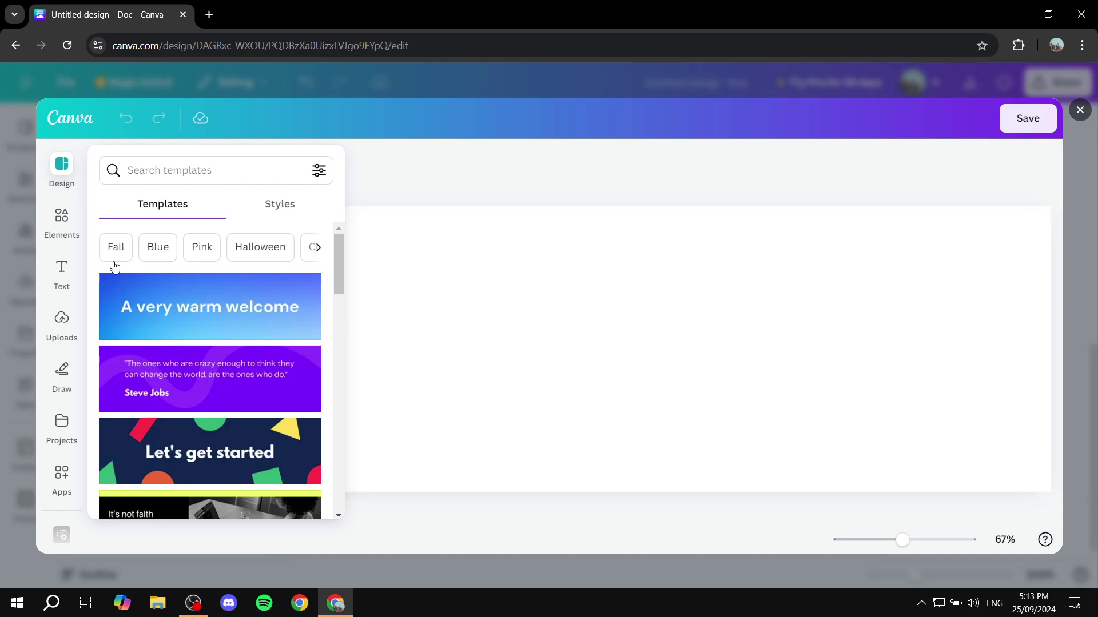
Apply the black One Pager Doc Banner template (2000 x 600 px) and select its One text
{"action": "scroll", "coordinate": [234, 369], "scroll_direction": "down", "scroll_amount": 3}
{"action": "scroll", "coordinate": [231, 371], "scroll_direction": "down", "scroll_amount": 5}
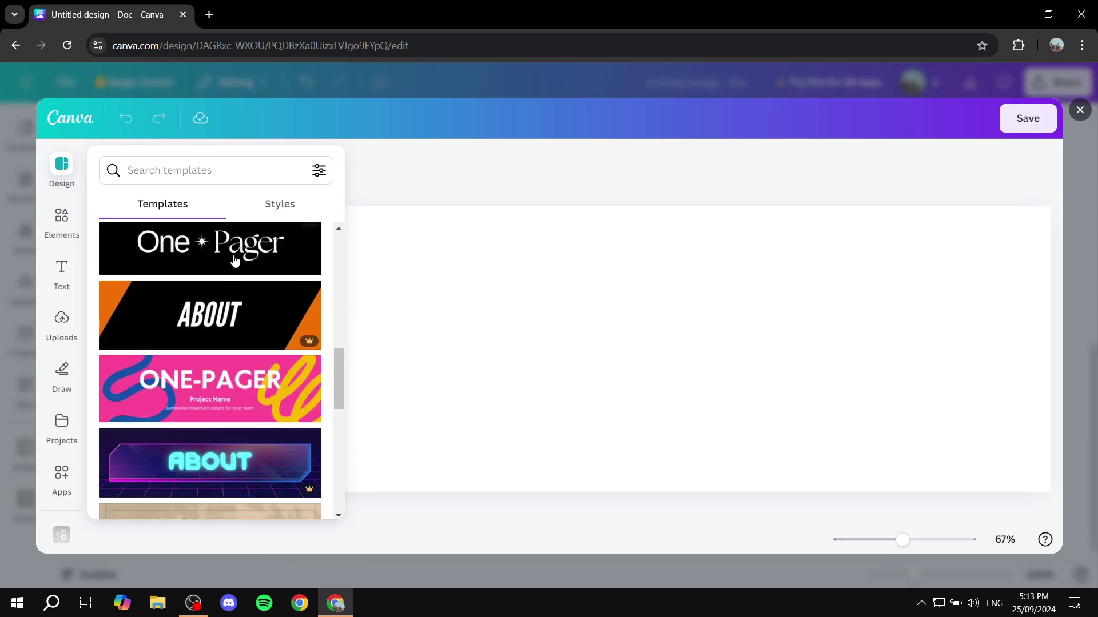
{"action": "scroll", "coordinate": [229, 263], "scroll_direction": "up", "scroll_amount": 1}
{"action": "left_click", "coordinate": [204, 327]}
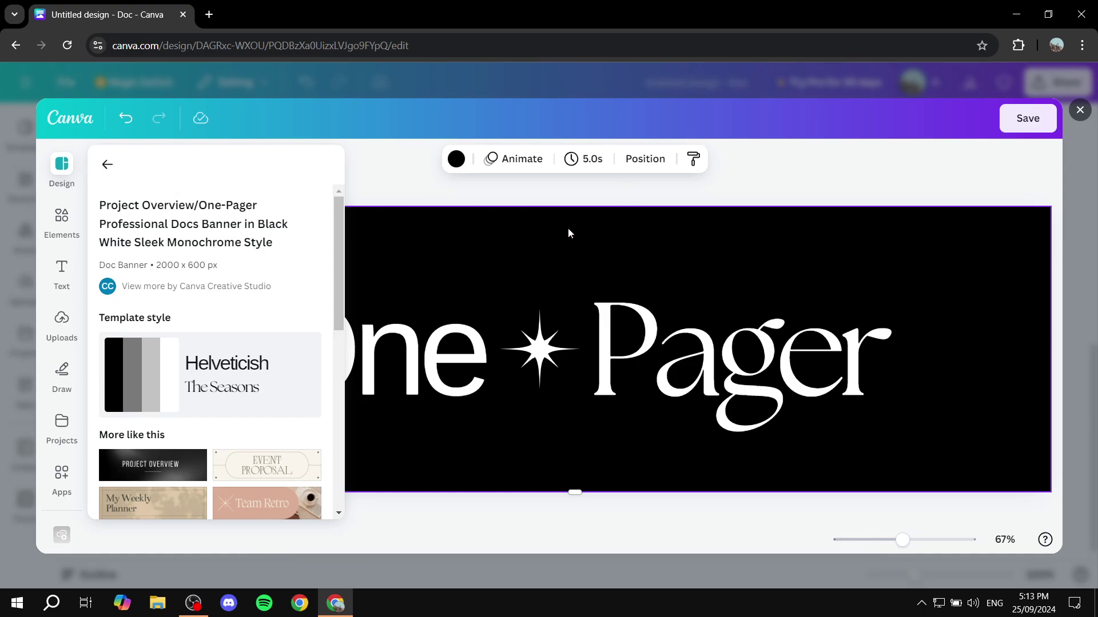
{"action": "left_click", "coordinate": [351, 350]}
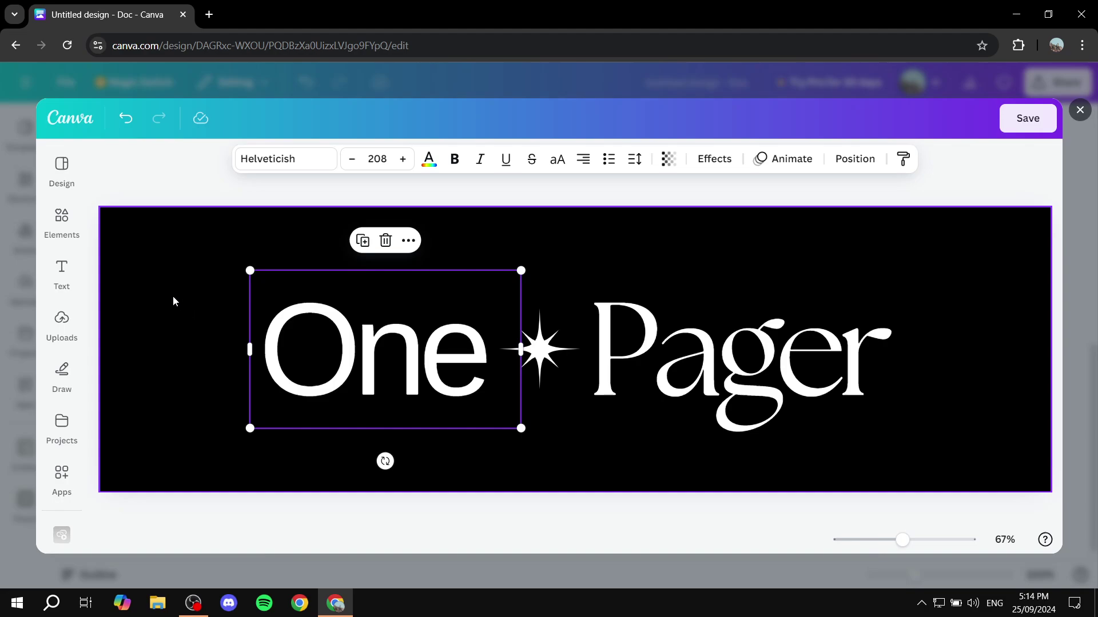
Replace 'One' with 'Test' and 'Pager' with 'Footer', widening Footer to fit one line
{"action": "double_click", "coordinate": [396, 371]}
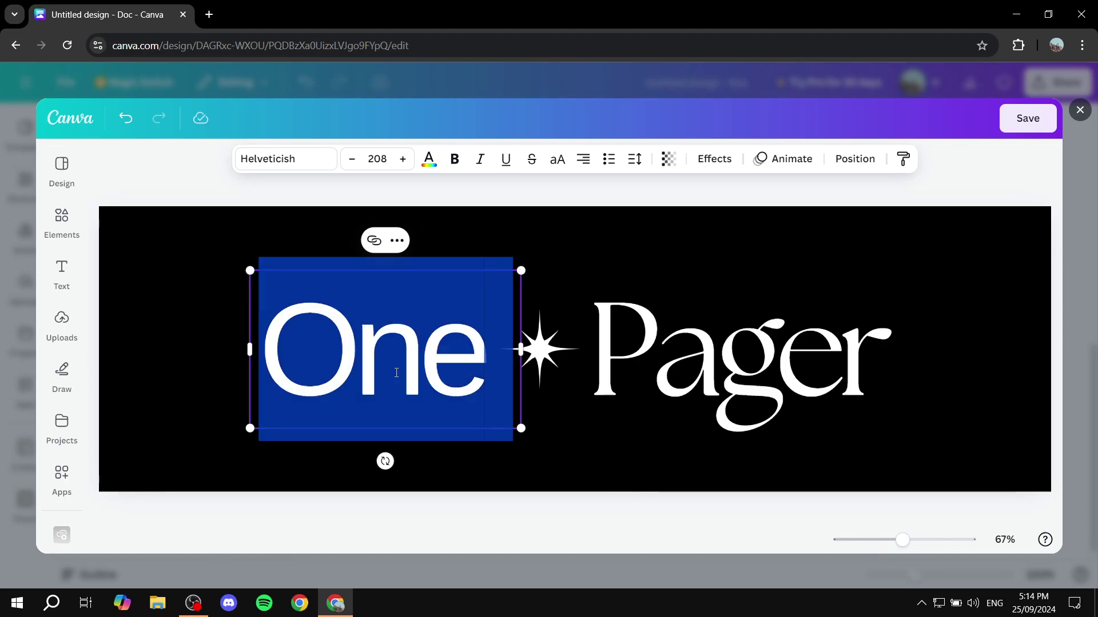
{"action": "type", "text": "Test"}
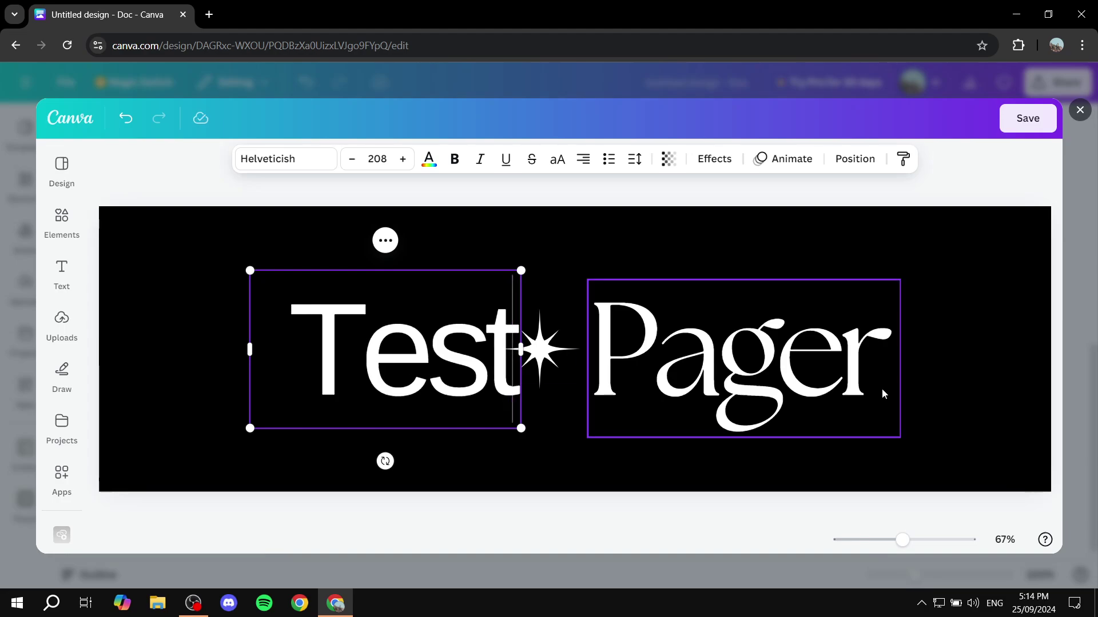
{"action": "double_click", "coordinate": [814, 359]}
{"action": "type", "text": "Footer"}
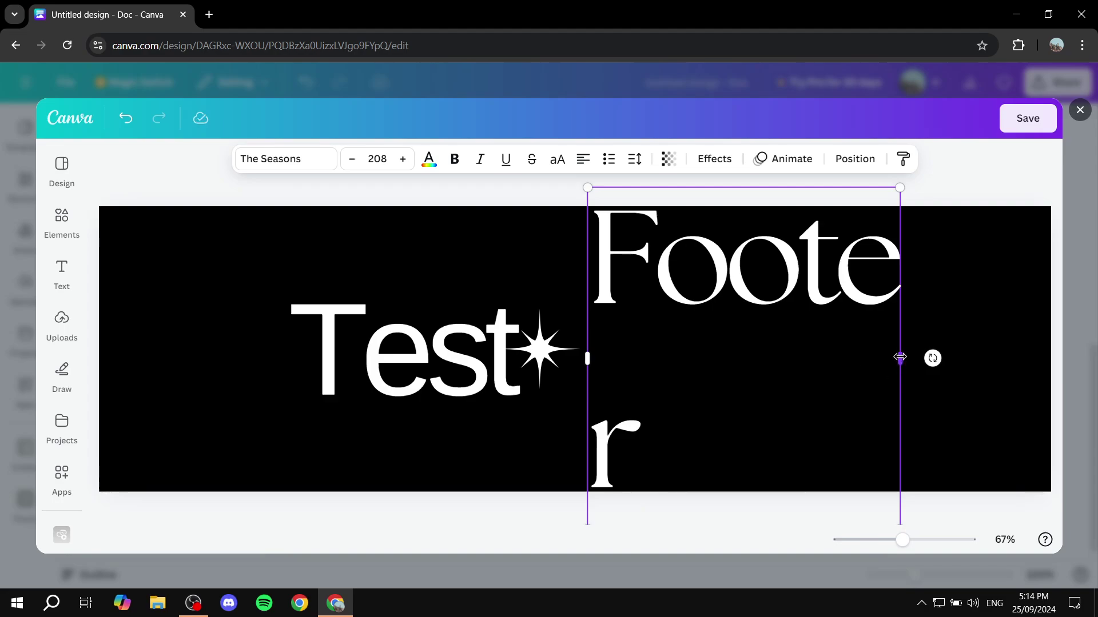
{"action": "left_click_drag", "start_coordinate": [900, 358], "coordinate": [959, 359]}
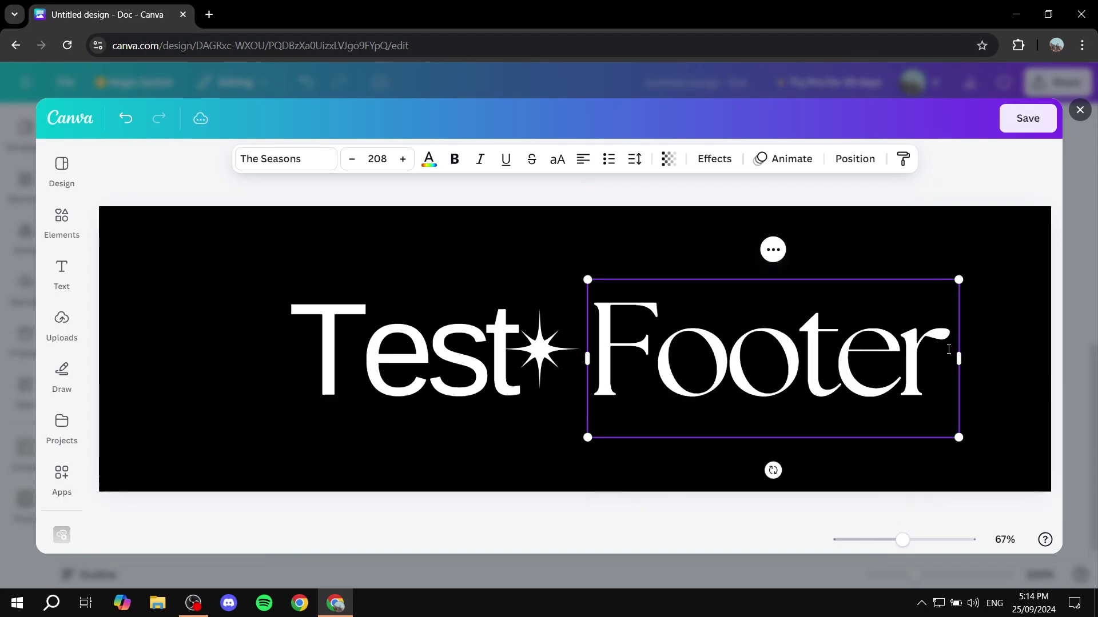
Move Test further left and Footer further right, and delete the star between them
{"action": "scroll", "coordinate": [587, 262], "scroll_direction": "down", "scroll_amount": 2}
{"action": "scroll", "coordinate": [587, 262], "scroll_direction": "down", "scroll_amount": 2}
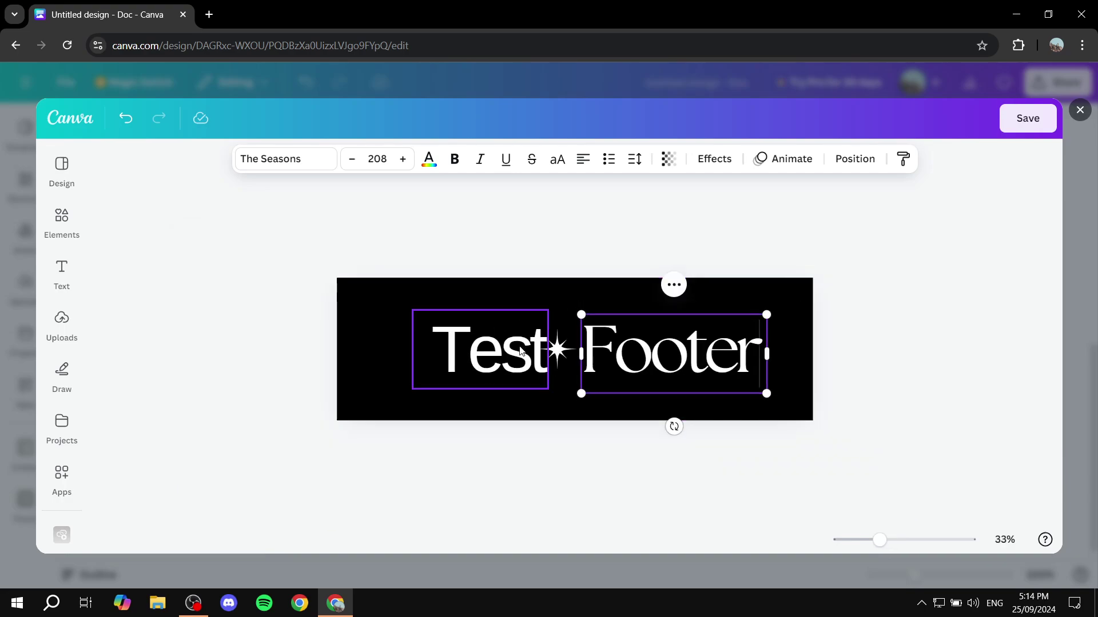
{"action": "left_click_drag", "start_coordinate": [511, 350], "coordinate": [476, 350]}
{"action": "left_click_drag", "start_coordinate": [633, 352], "coordinate": [654, 353]}
{"action": "left_click", "coordinate": [558, 351]}
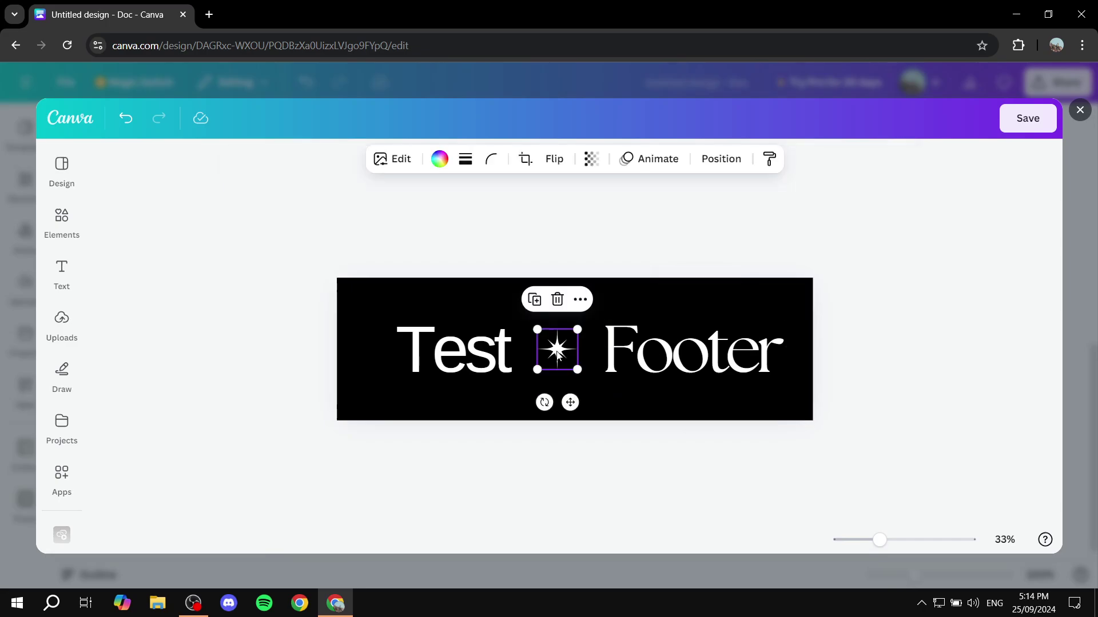
{"action": "key", "text": "Delete"}
{"action": "left_click", "coordinate": [62, 168]}
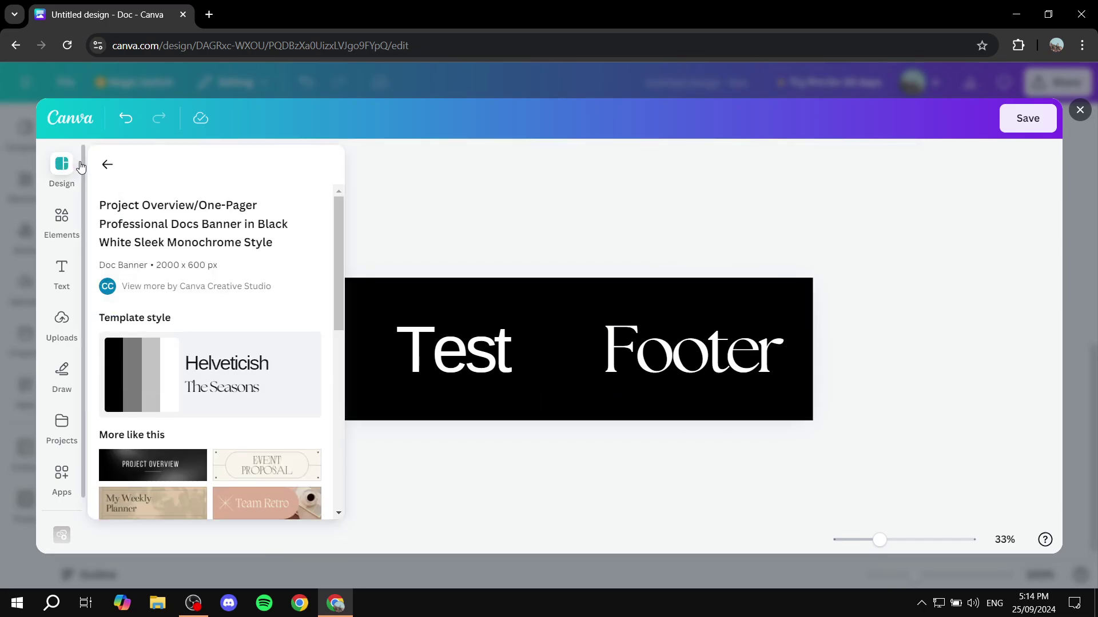
Search elements for 'Footer' and add the navy wave graphic from the Graphics results
{"action": "left_click", "coordinate": [61, 220]}
{"action": "left_click", "coordinate": [172, 178]}
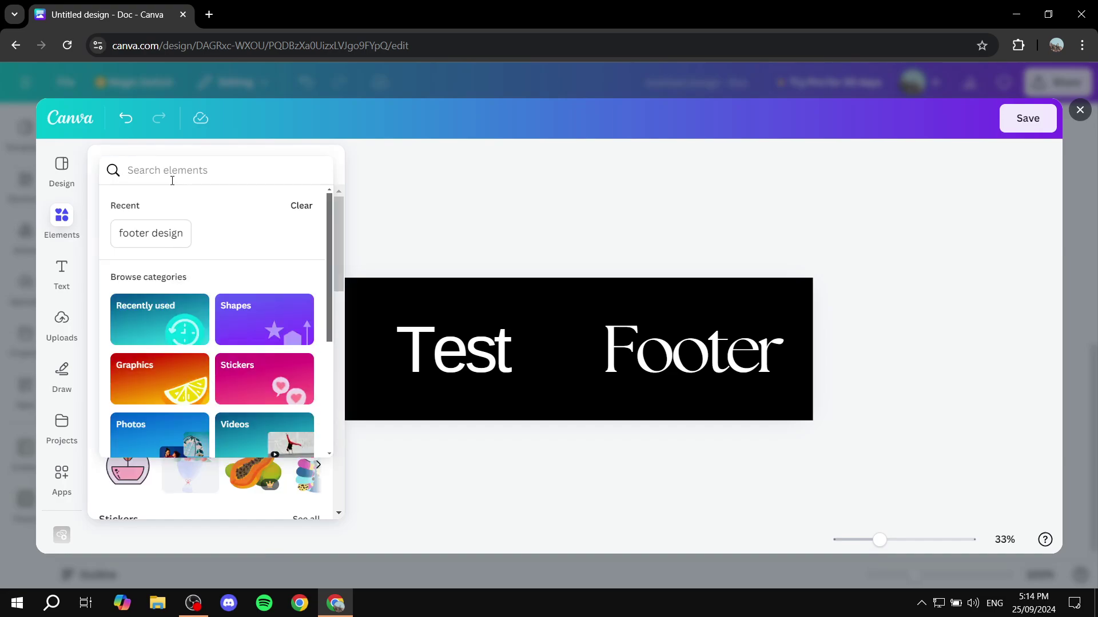
{"action": "type", "text": "Footer"}
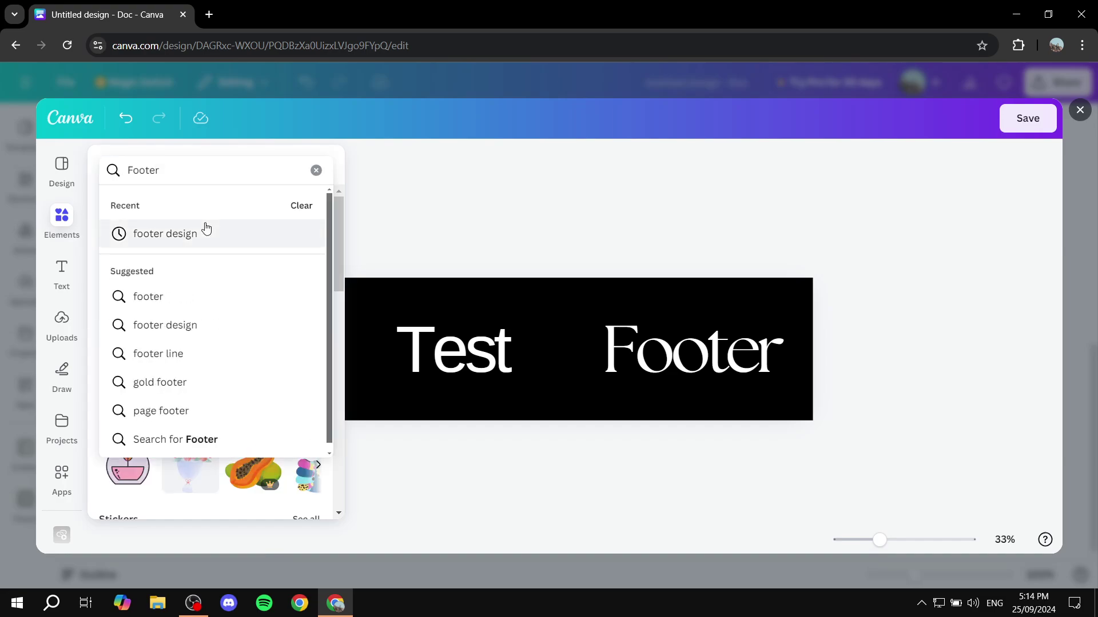
{"action": "left_click", "coordinate": [202, 232]}
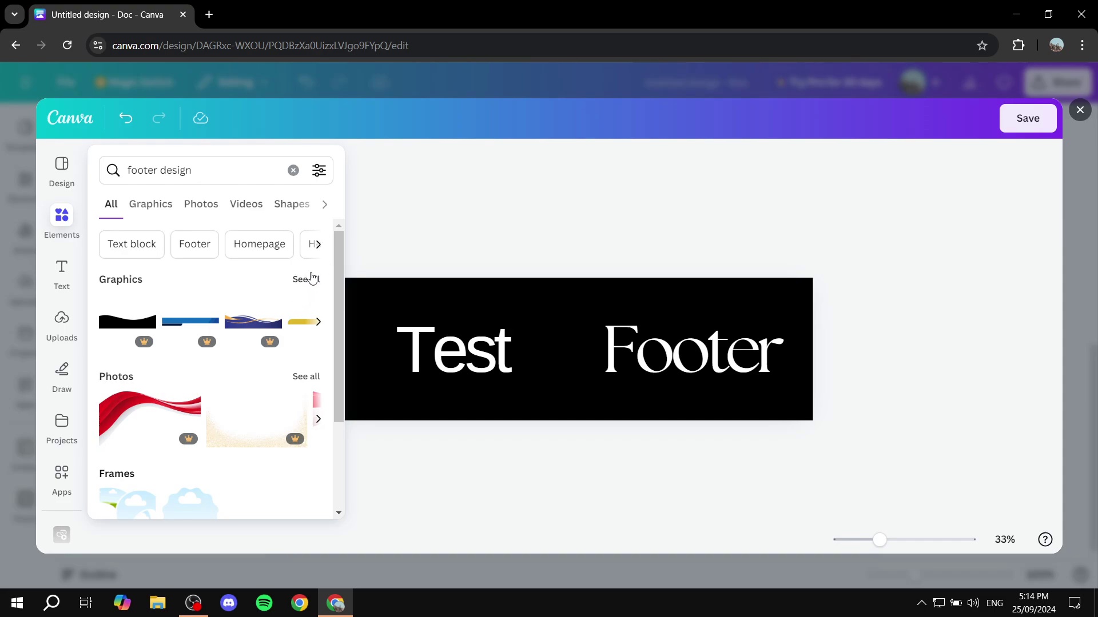
{"action": "left_click", "coordinate": [310, 280]}
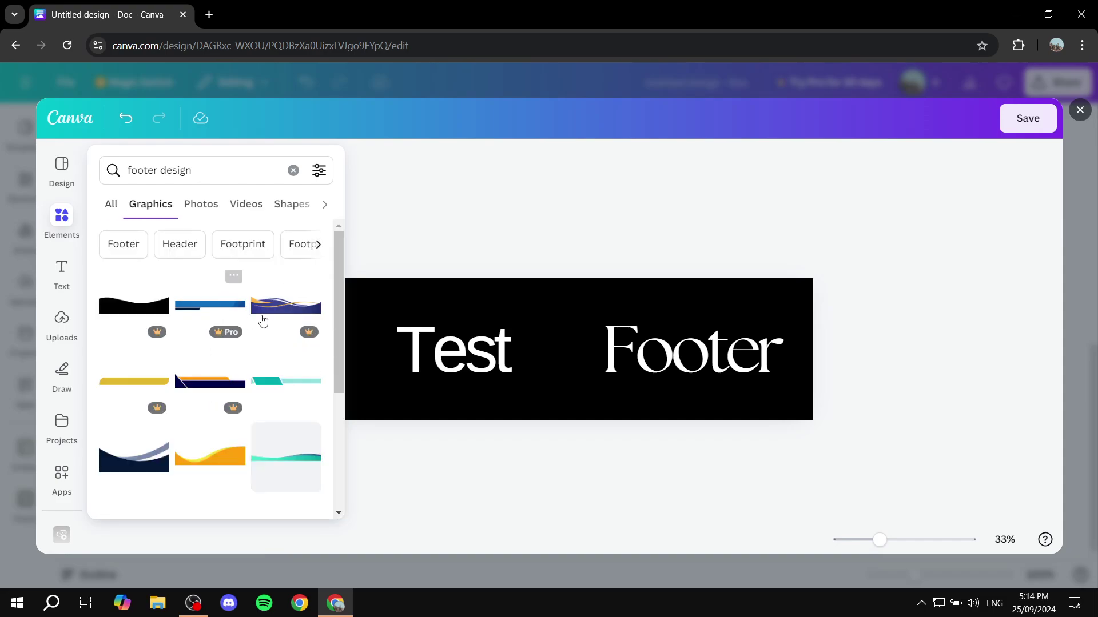
{"action": "scroll", "coordinate": [282, 423], "scroll_direction": "down", "scroll_amount": 2}
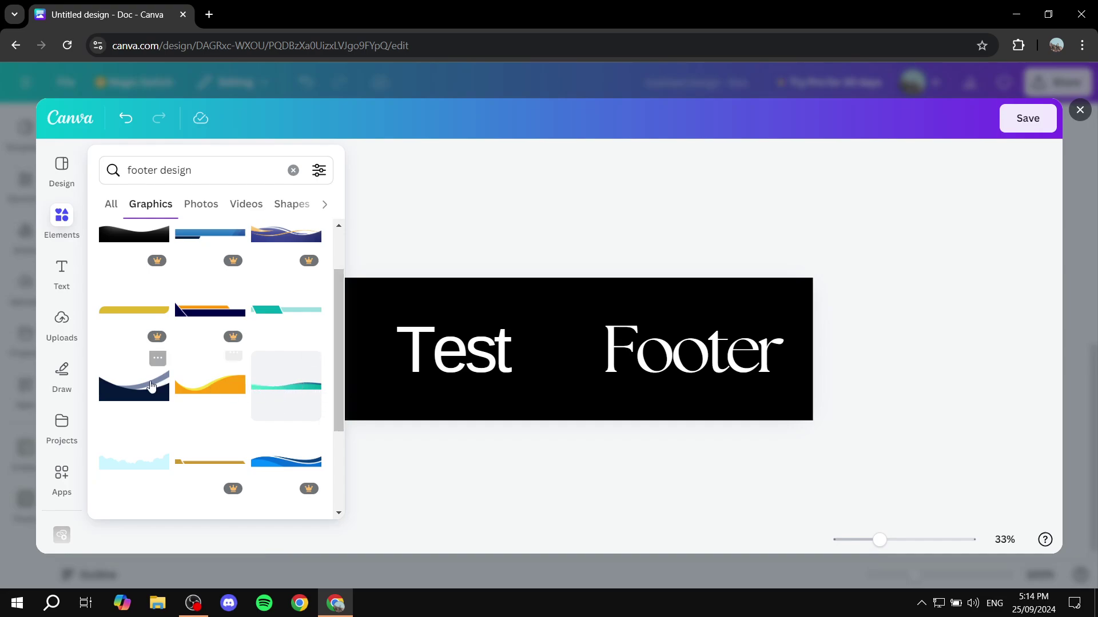
{"action": "left_click", "coordinate": [147, 383]}
Enlarge the wave graphic and shift it left and down across the banner
{"action": "left_click", "coordinate": [581, 358]}
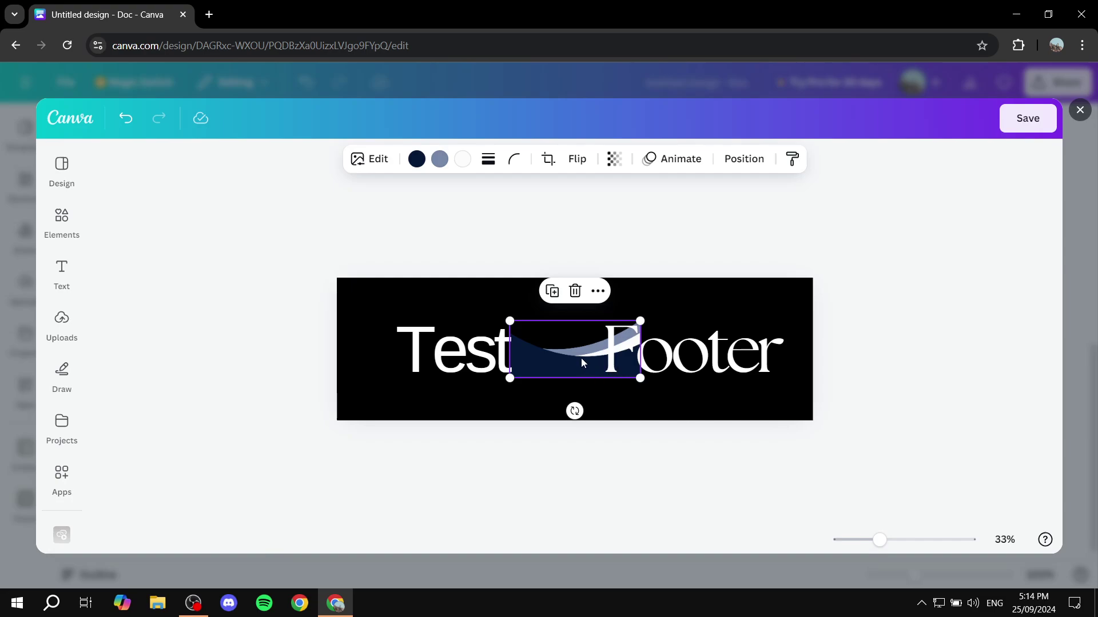
{"action": "left_click_drag", "start_coordinate": [640, 378], "coordinate": [944, 454]}
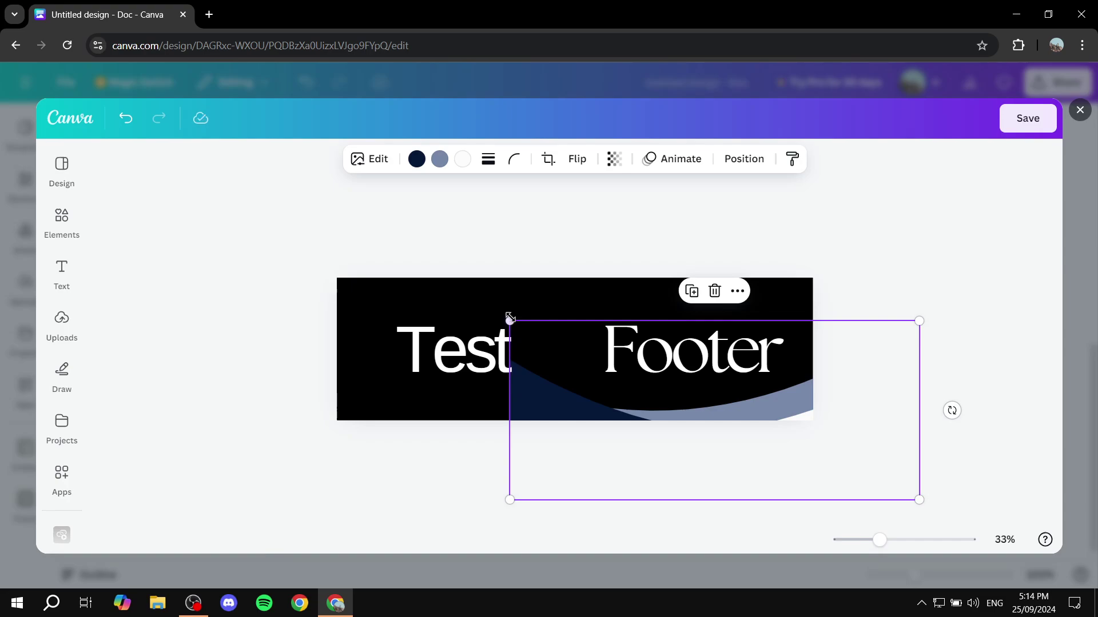
{"action": "left_click_drag", "start_coordinate": [507, 318], "coordinate": [275, 301]}
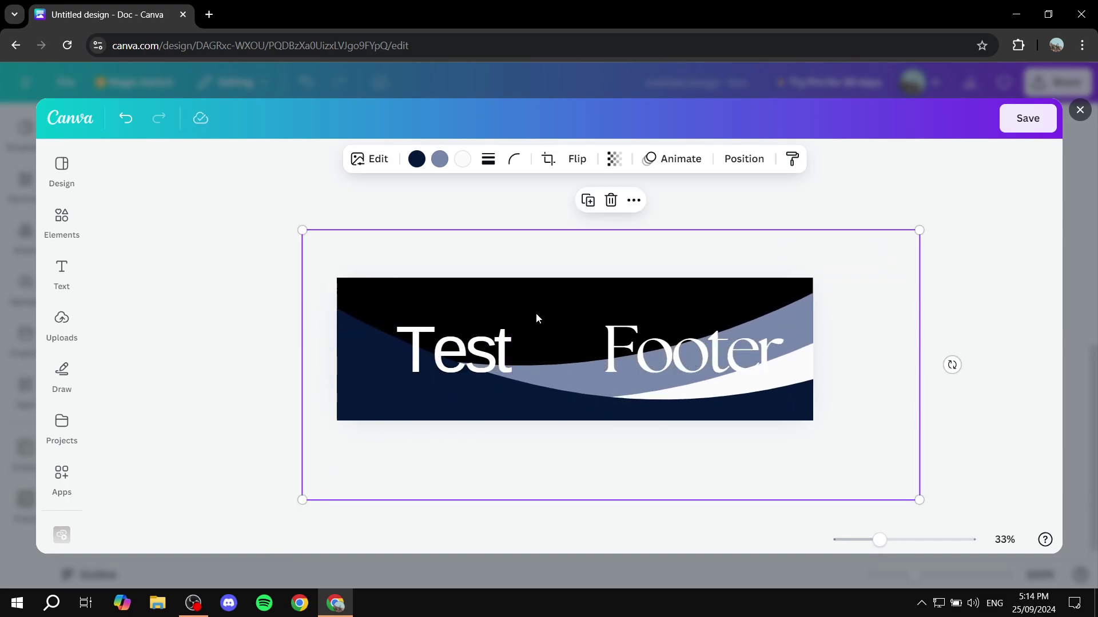
{"action": "left_click_drag", "start_coordinate": [558, 317], "coordinate": [540, 321]}
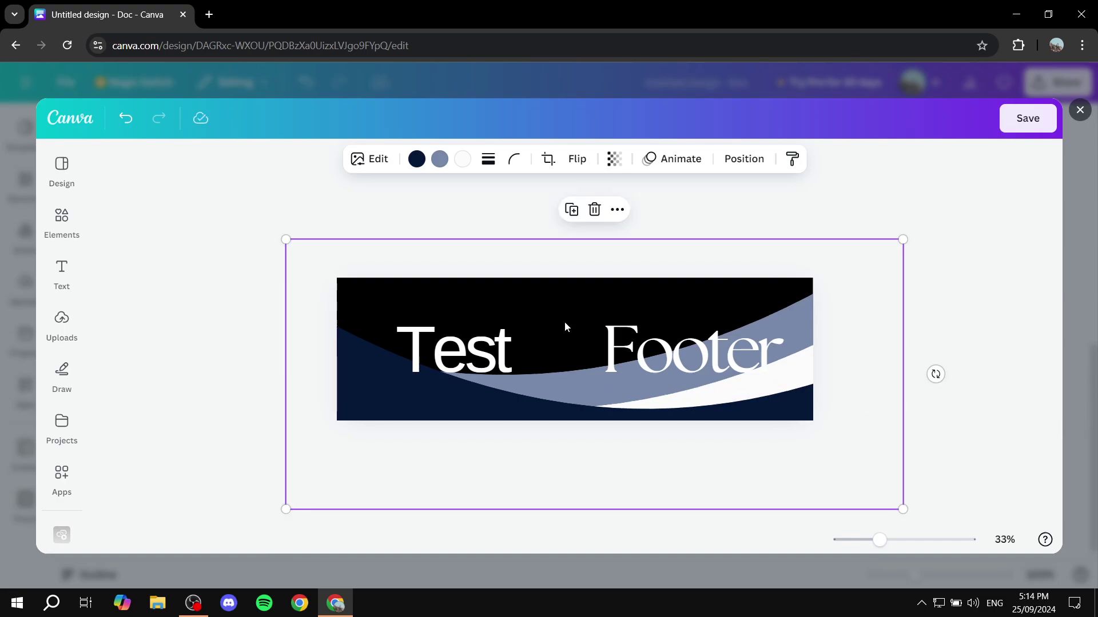
{"action": "left_click", "coordinate": [729, 217]}
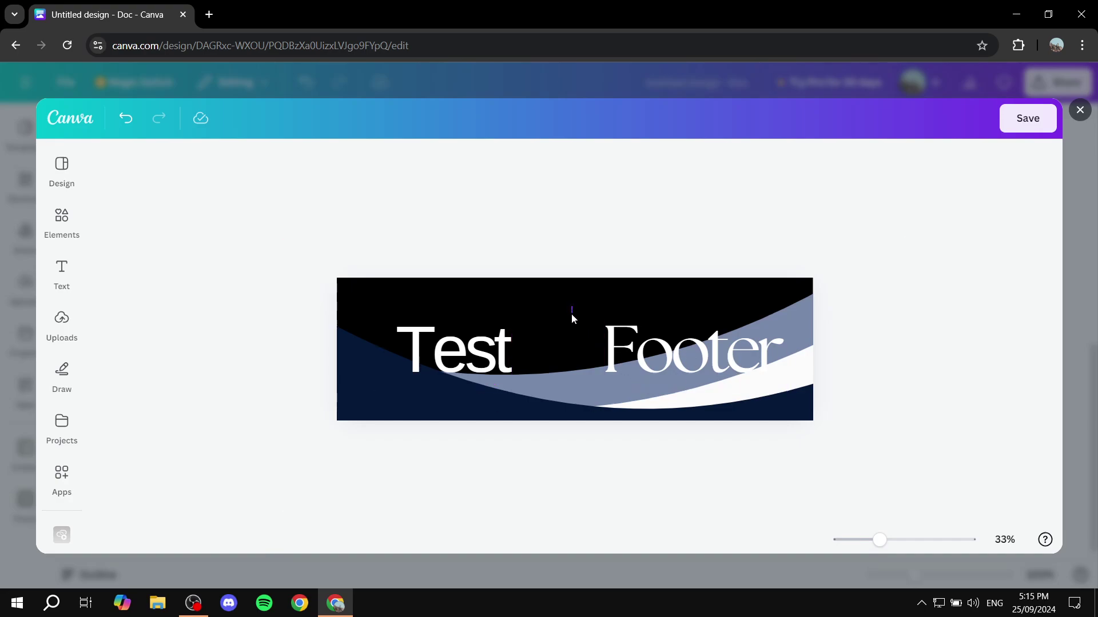
Lower the wave slightly within the banner and save the banner into the doc
{"action": "left_click", "coordinate": [566, 397]}
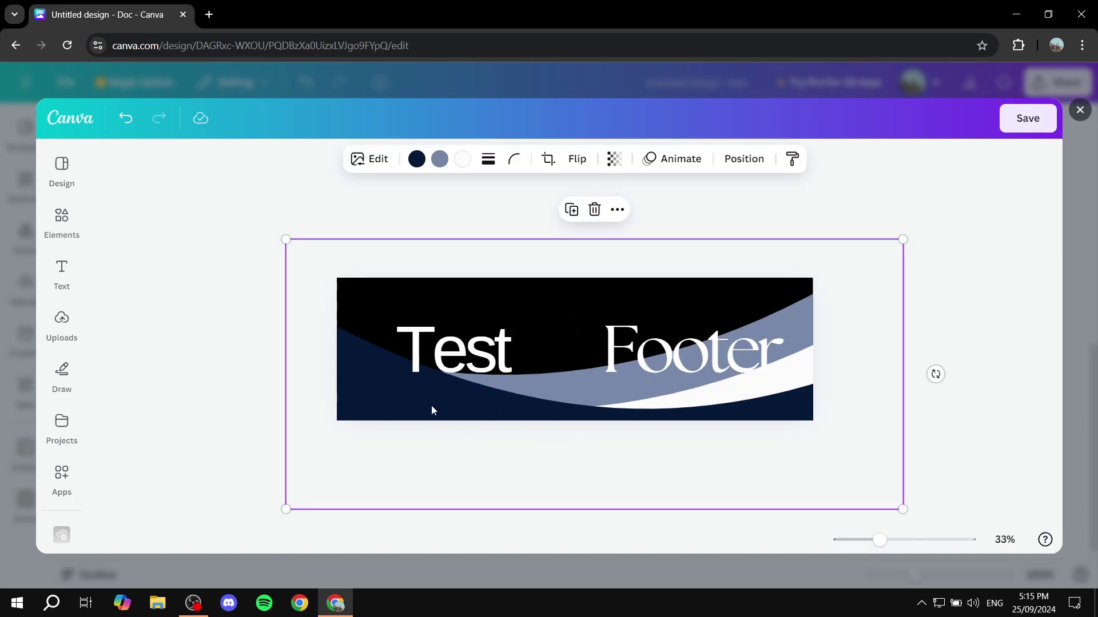
{"action": "left_click_drag", "start_coordinate": [431, 406], "coordinate": [432, 417]}
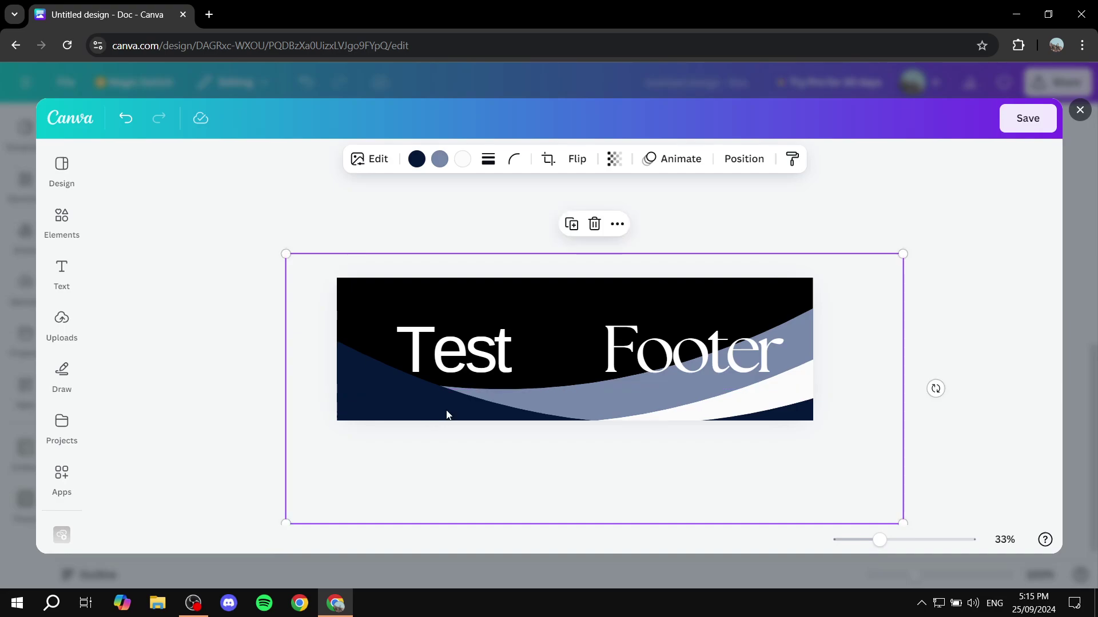
{"action": "left_click", "coordinate": [818, 192]}
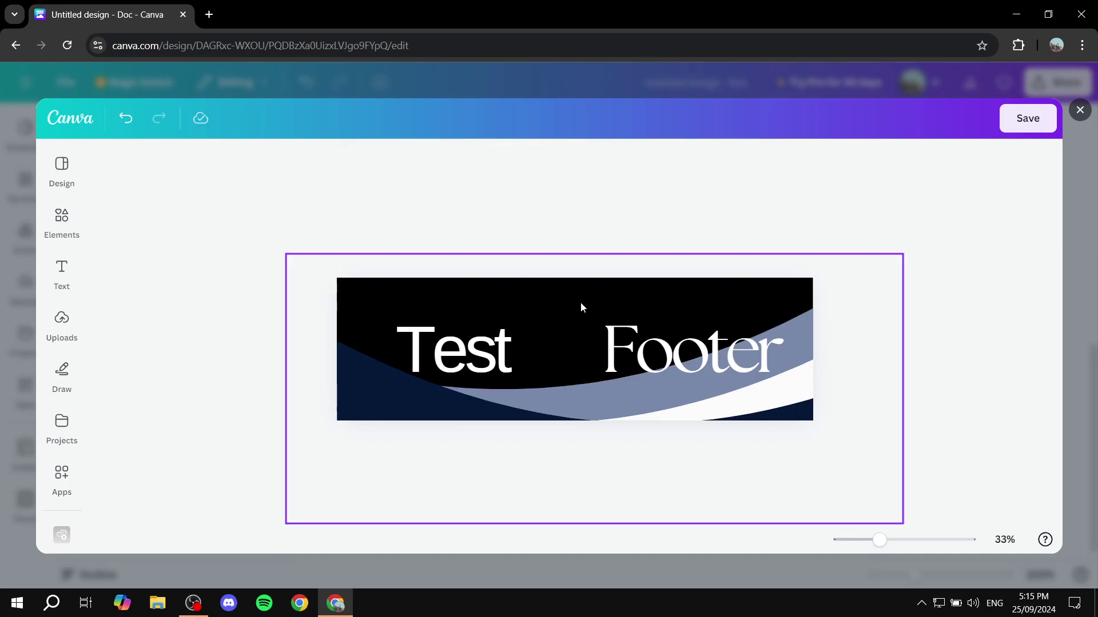
{"action": "left_click", "coordinate": [1031, 123]}
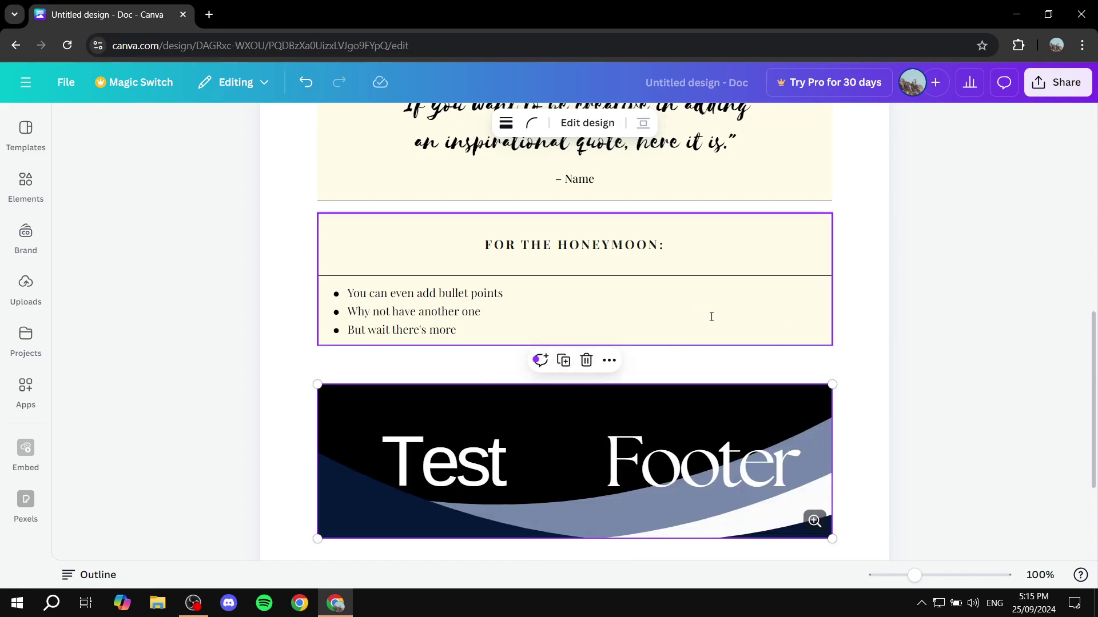
{"action": "scroll", "coordinate": [821, 275], "scroll_direction": "up", "scroll_amount": 5}
{"action": "scroll", "coordinate": [747, 283], "scroll_direction": "down", "scroll_amount": 7}
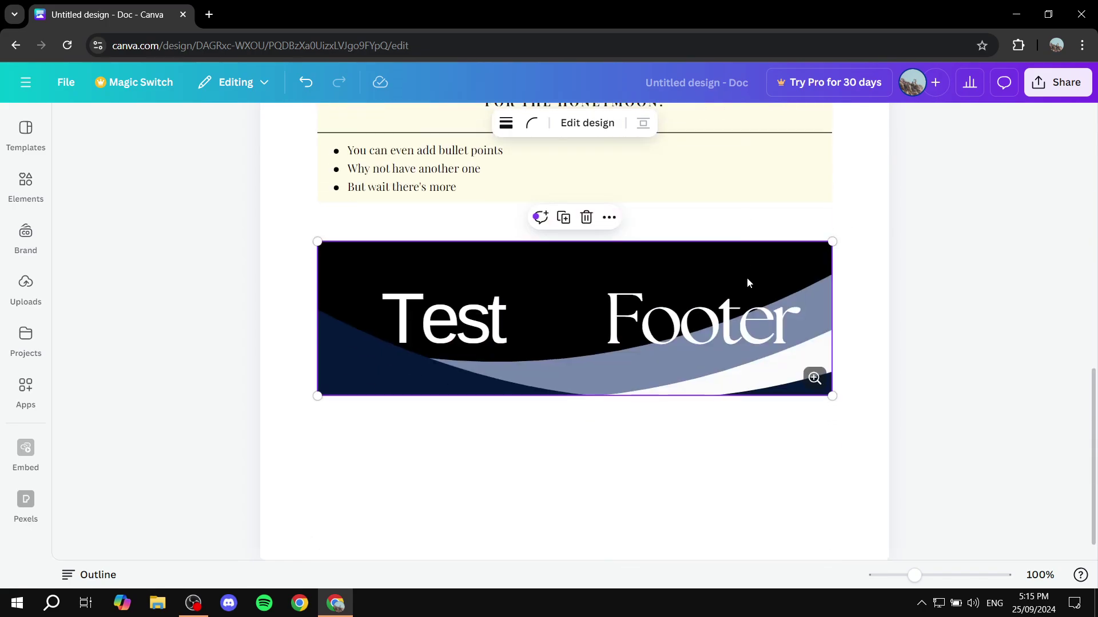
{"action": "scroll", "coordinate": [412, 288], "scroll_direction": "up", "scroll_amount": 5}
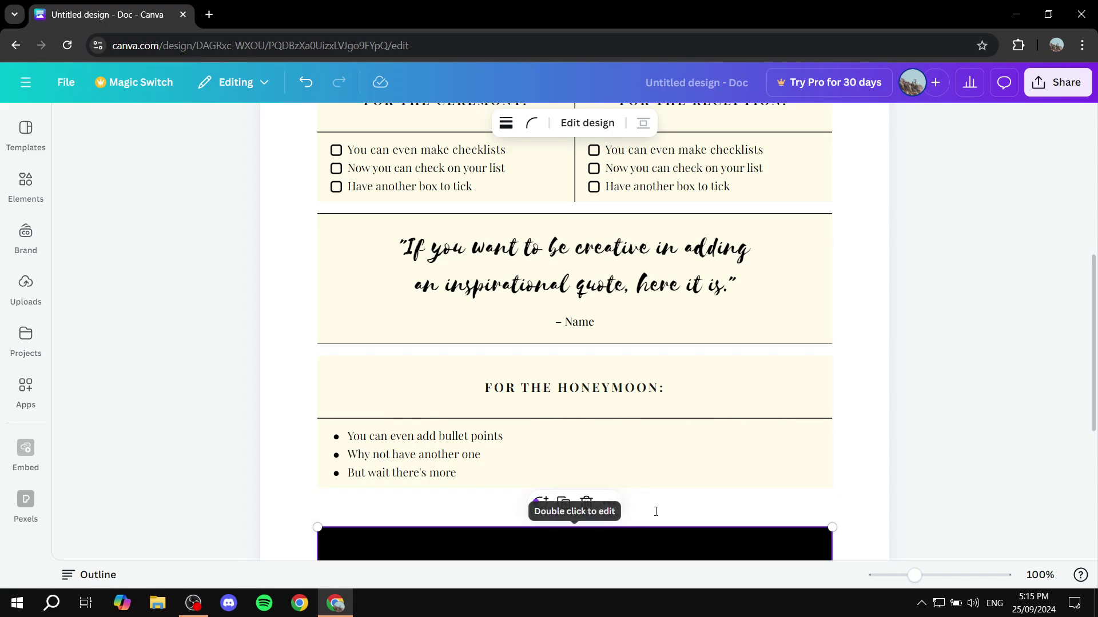
{"action": "left_click", "coordinate": [735, 494]}
{"action": "left_click", "coordinate": [501, 499]}
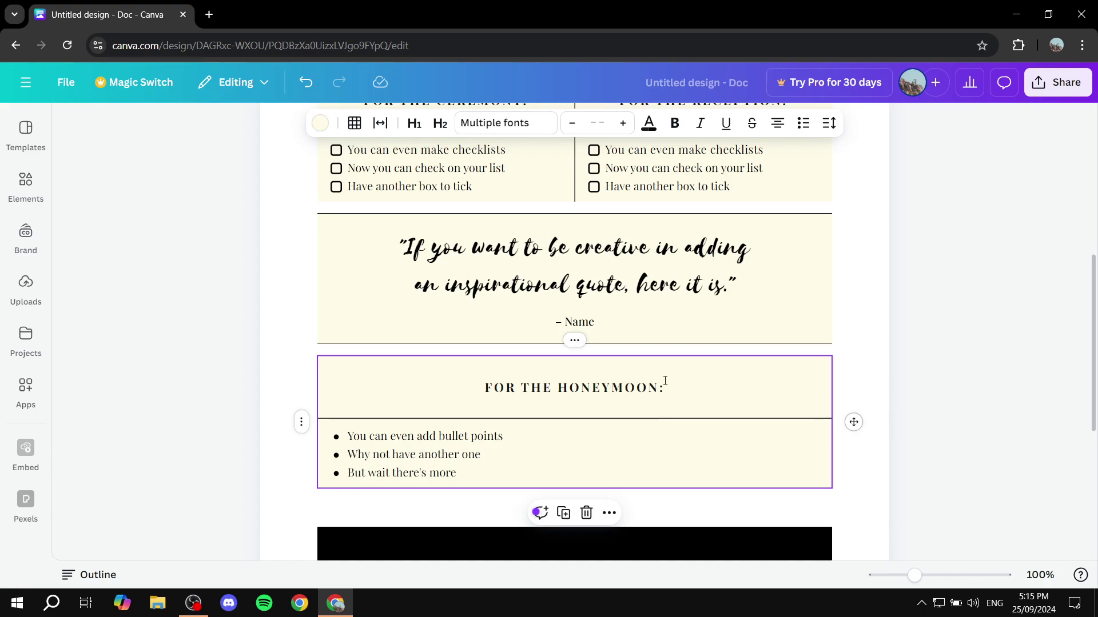
{"action": "scroll", "coordinate": [665, 343], "scroll_direction": "up", "scroll_amount": 6}
{"action": "scroll", "coordinate": [742, 400], "scroll_direction": "down", "scroll_amount": 12}
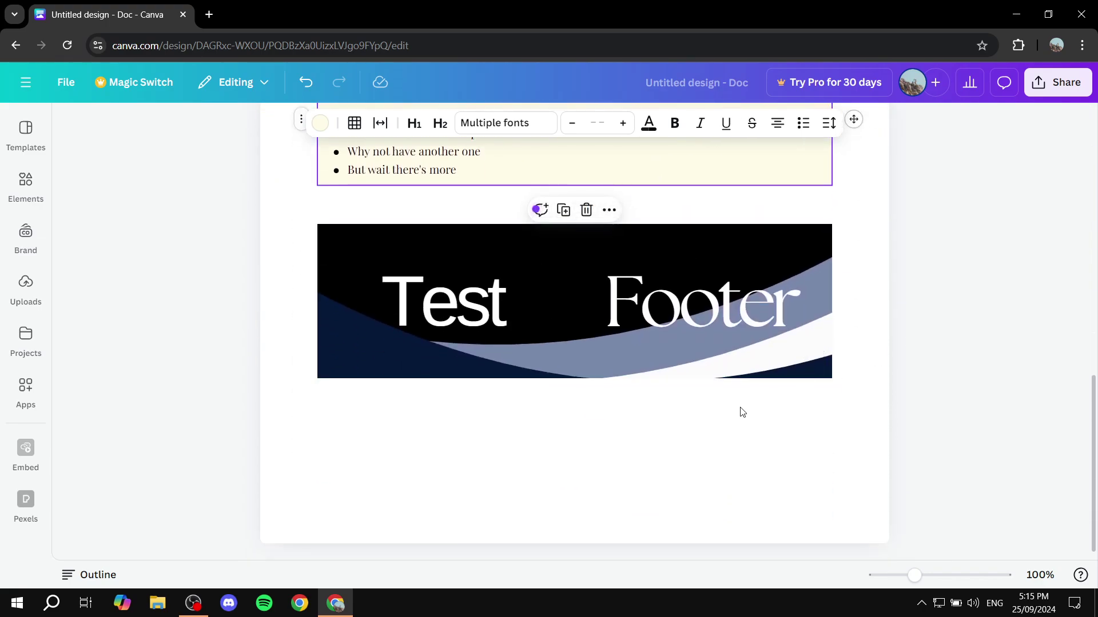
Delete the empty lines below and above the Test Footer banner
{"action": "left_click", "coordinate": [515, 444]}
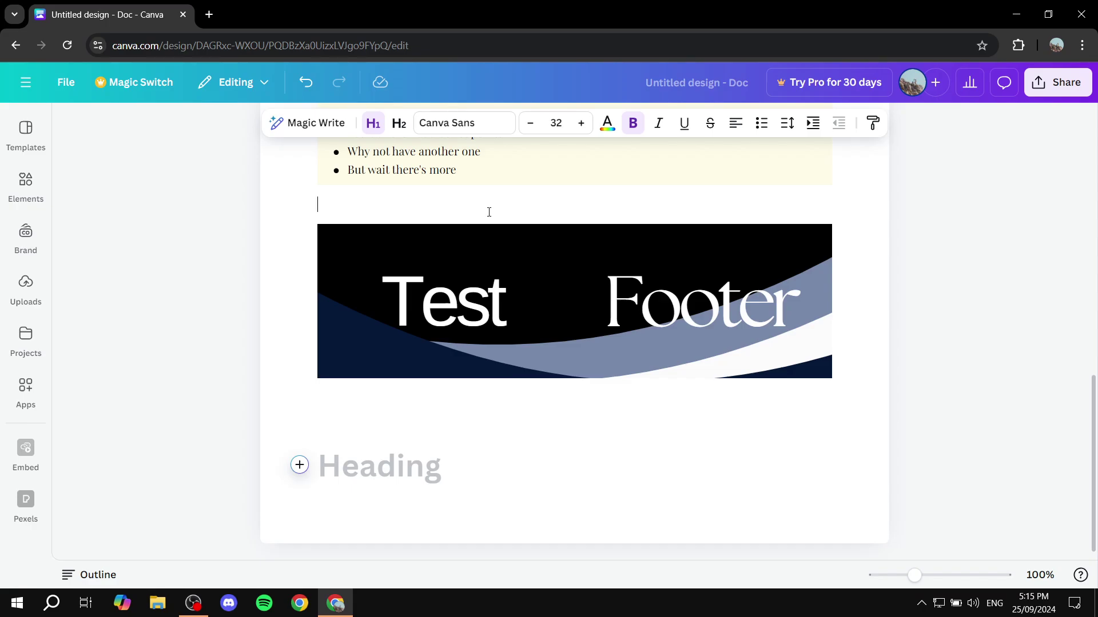
{"action": "key", "text": "BackSpace"}
{"action": "scroll", "coordinate": [962, 368], "scroll_direction": "up", "scroll_amount": 2}
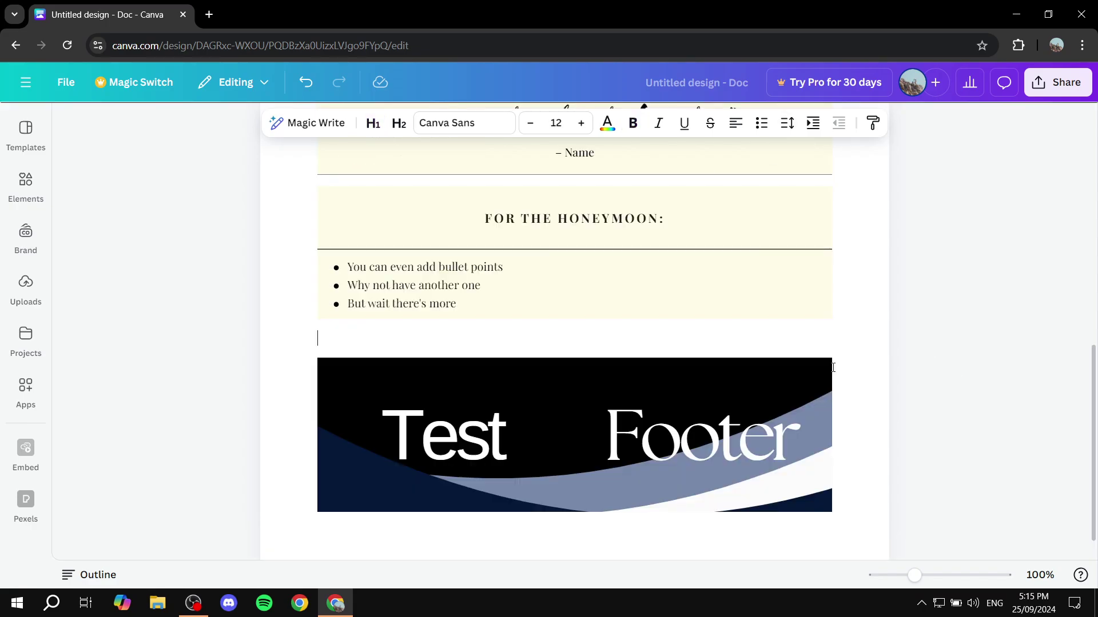
{"action": "mouse_move", "coordinate": [352, 350]}
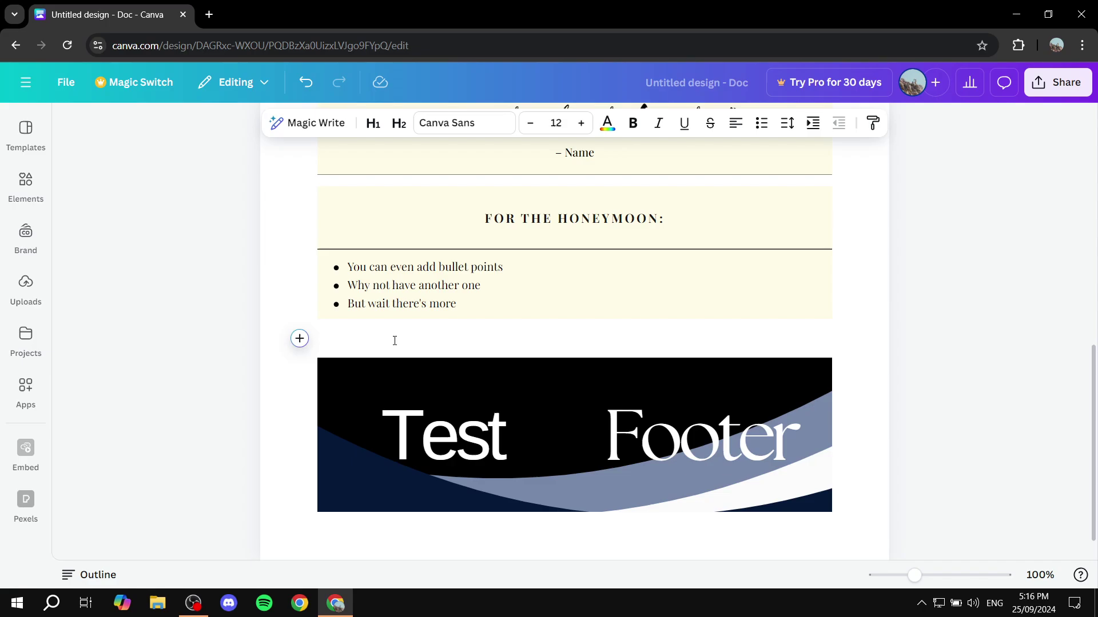
{"action": "key", "text": "BackSpace"}
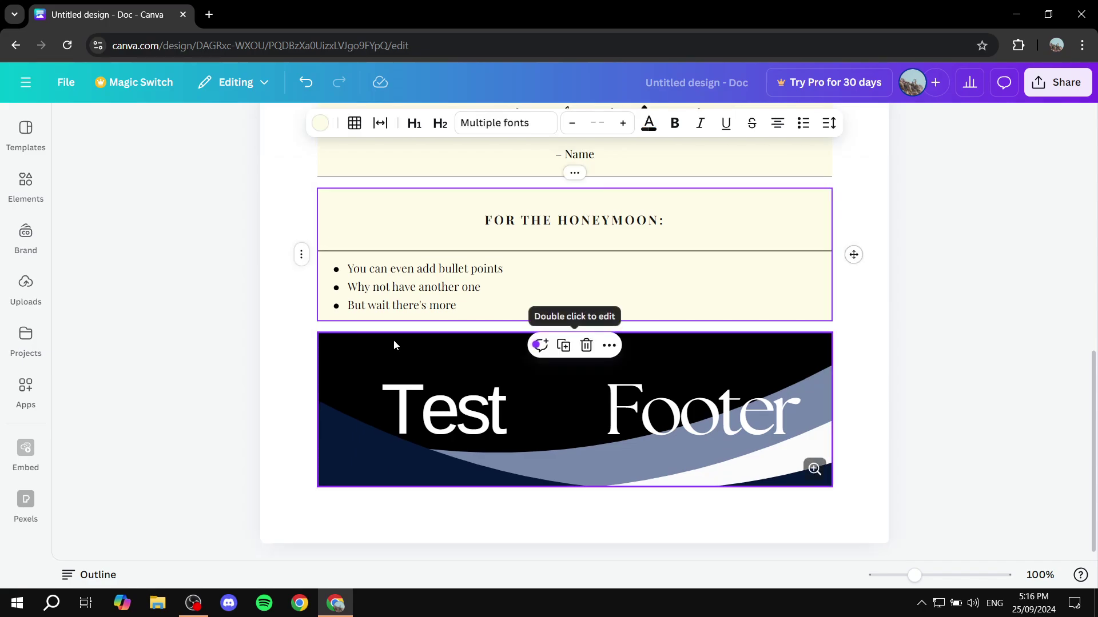
Check that the Test Footer banner now sits directly beneath the honeymoon list
{"action": "scroll", "coordinate": [579, 337], "scroll_direction": "up", "scroll_amount": 10}
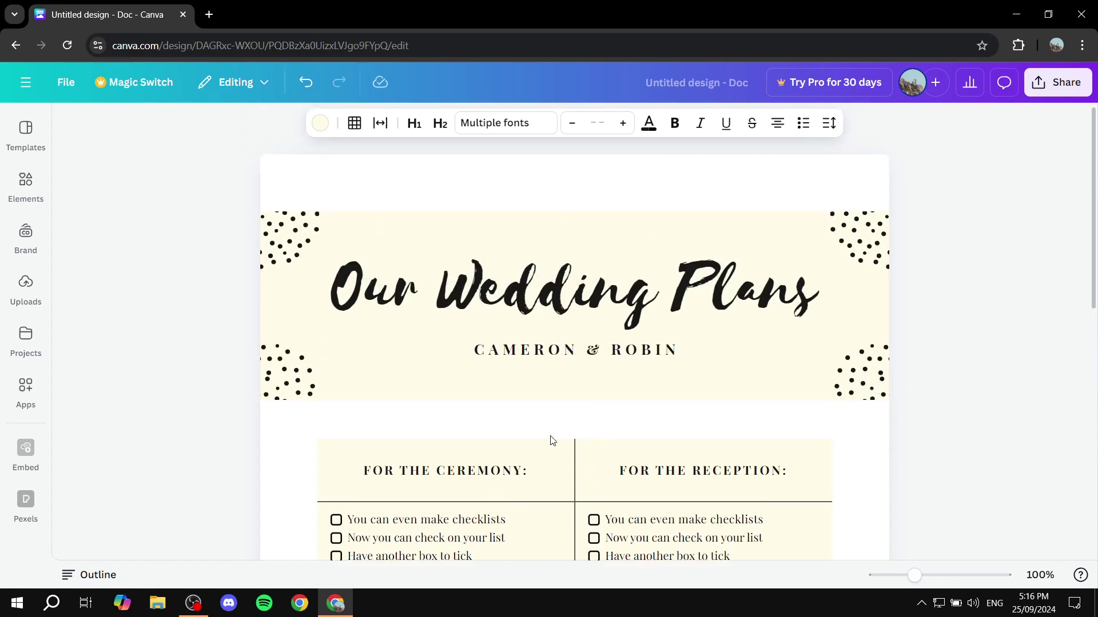
{"action": "scroll", "coordinate": [552, 440], "scroll_direction": "down", "scroll_amount": 10}
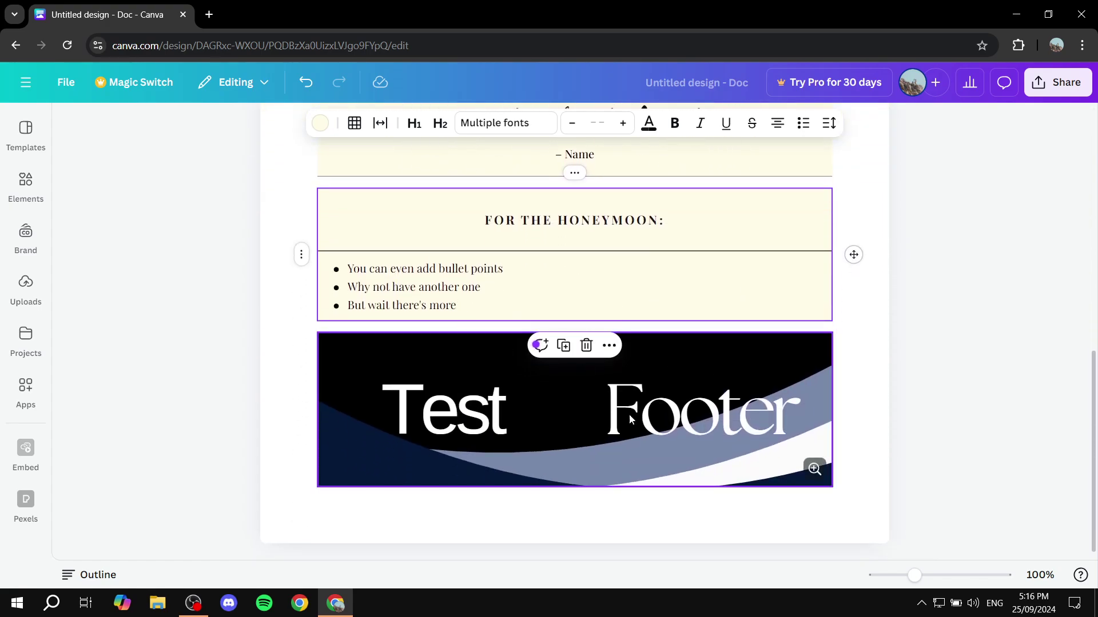
{"action": "left_click", "coordinate": [735, 420]}
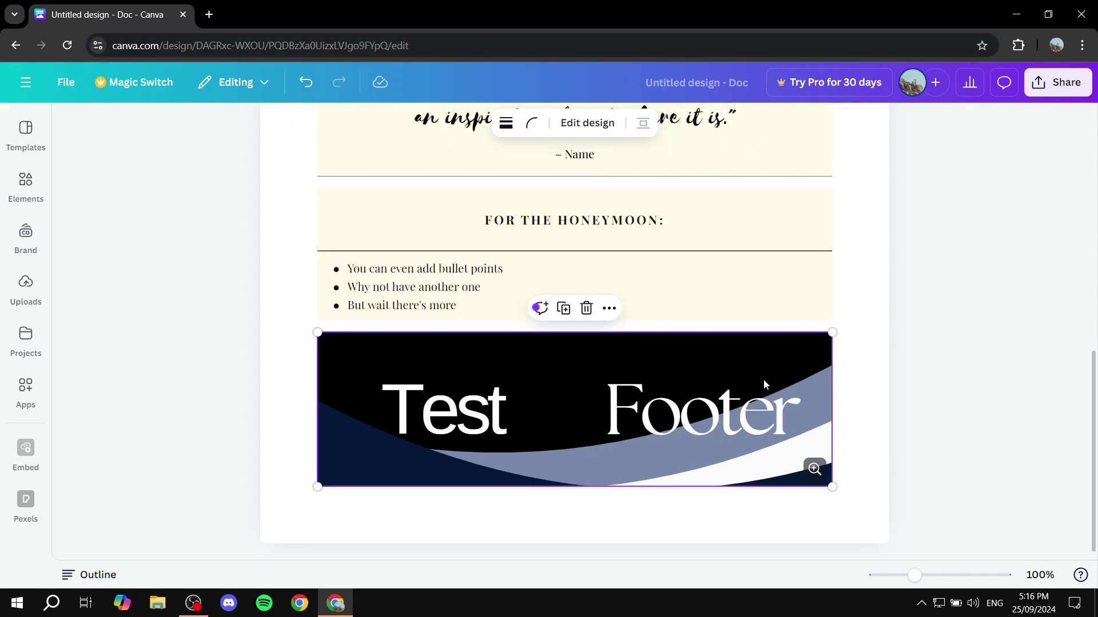
{"action": "scroll", "coordinate": [633, 354], "scroll_direction": "up", "scroll_amount": 10}
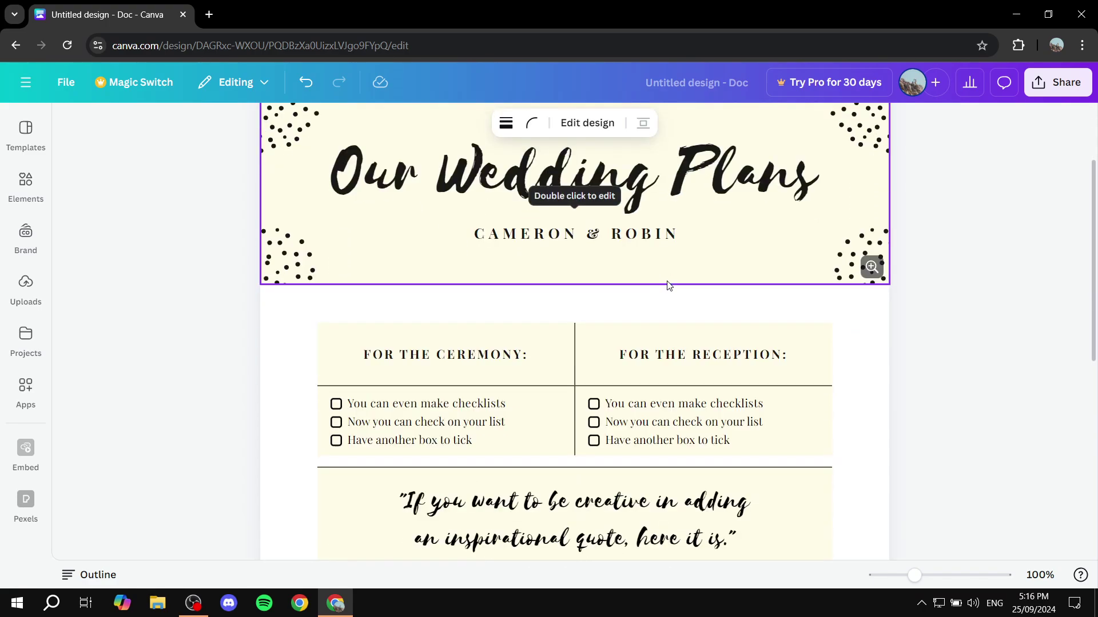
{"action": "scroll", "coordinate": [669, 284], "scroll_direction": "down", "scroll_amount": 10}
{"action": "scroll", "coordinate": [368, 248], "scroll_direction": "up", "scroll_amount": 11}
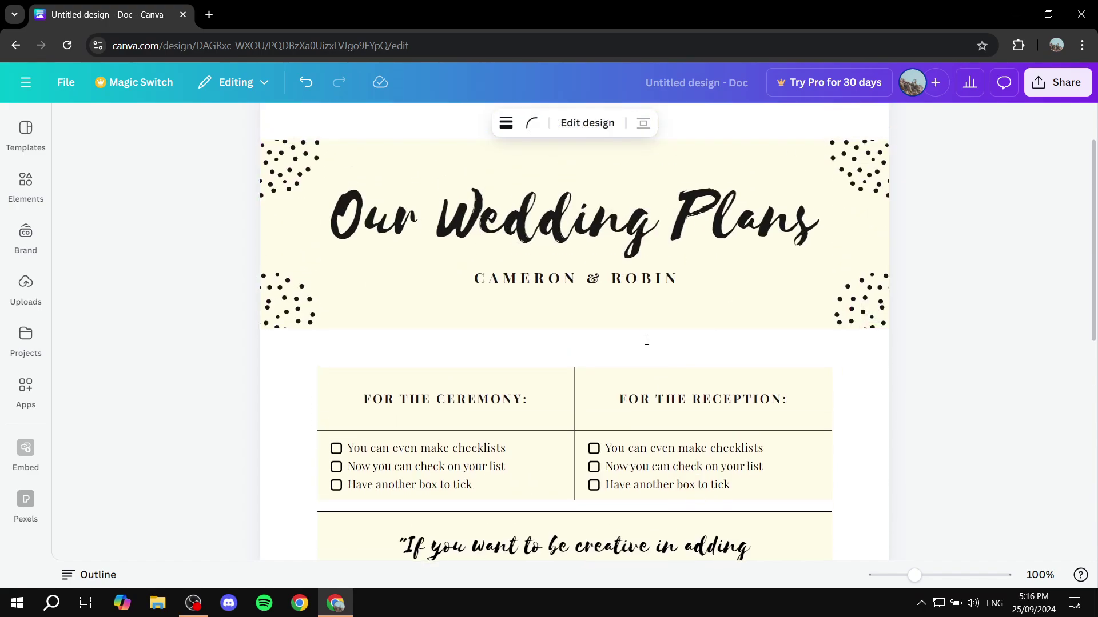